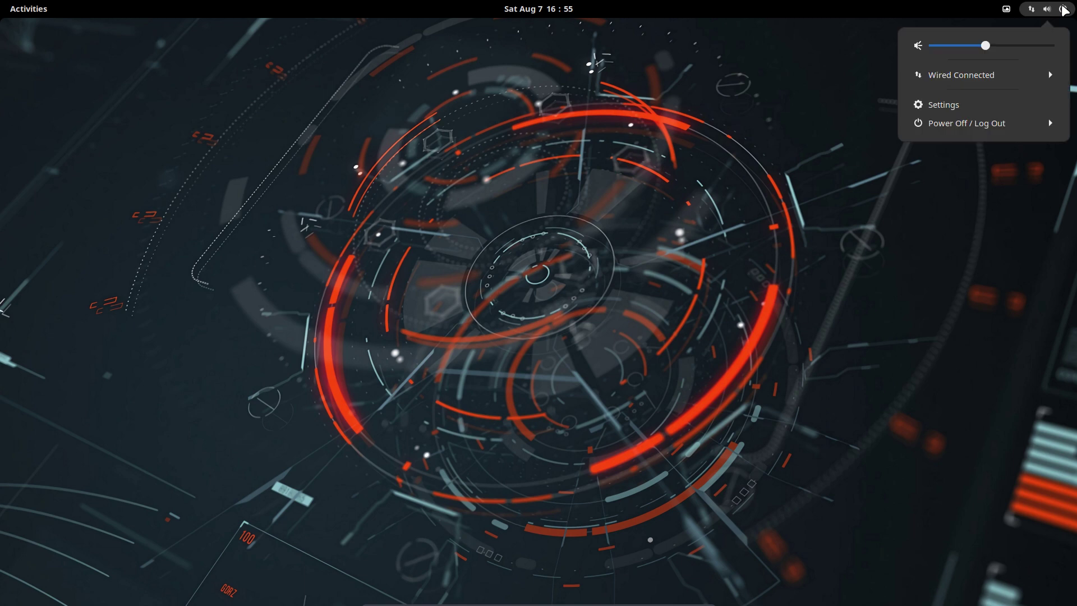
Step: Log out of the current GNOME session and confirm the logout
left_click(1022, 130)
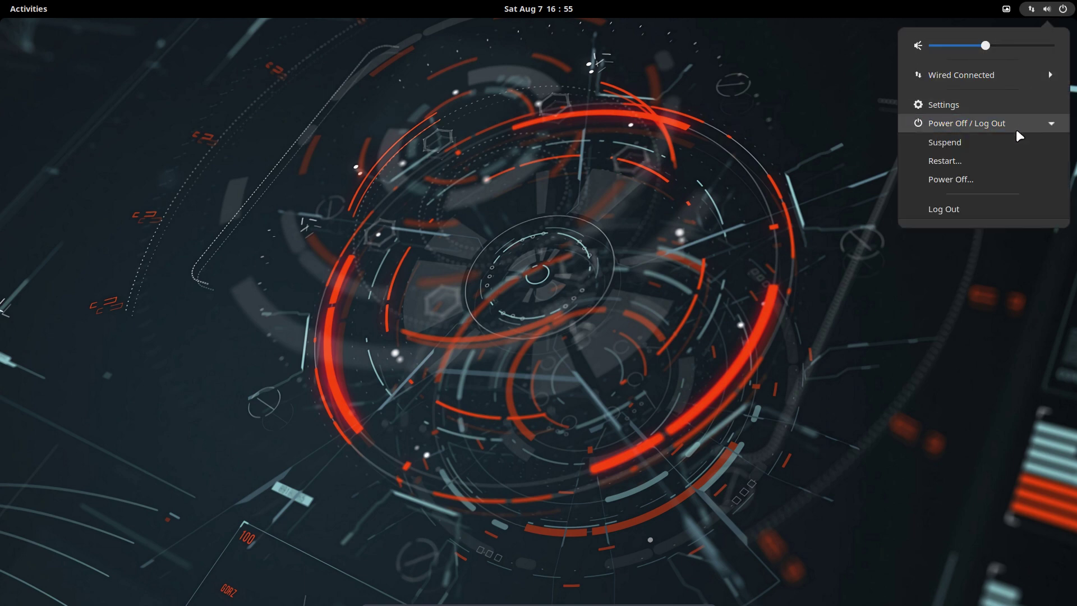
left_click(995, 210)
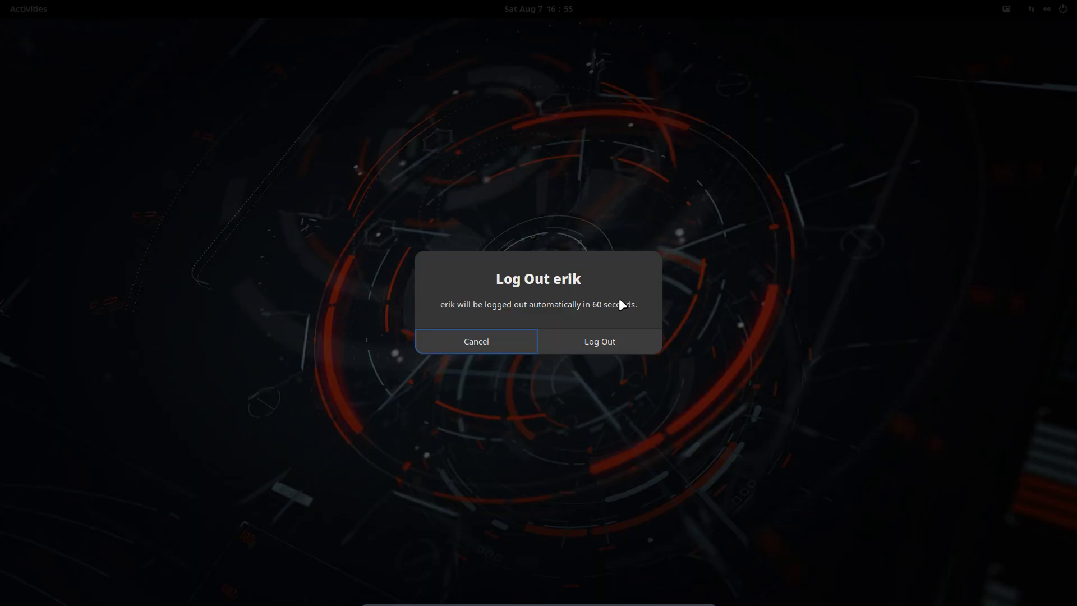
left_click(589, 340)
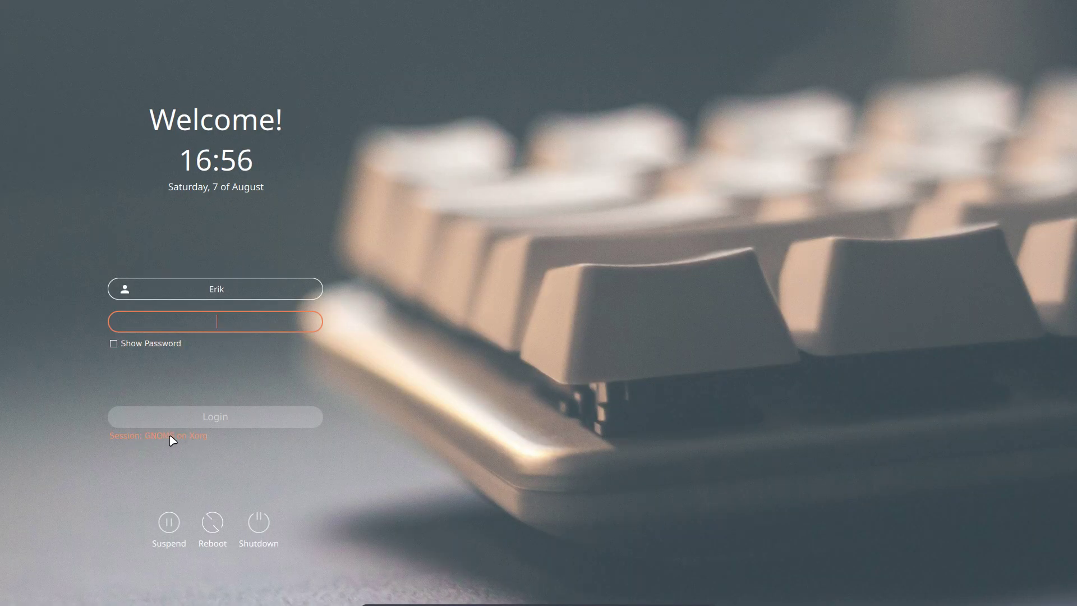
Step: Check the available desktop sessions, keep GNOME on Xorg, and log in with the account password
left_click(186, 449)
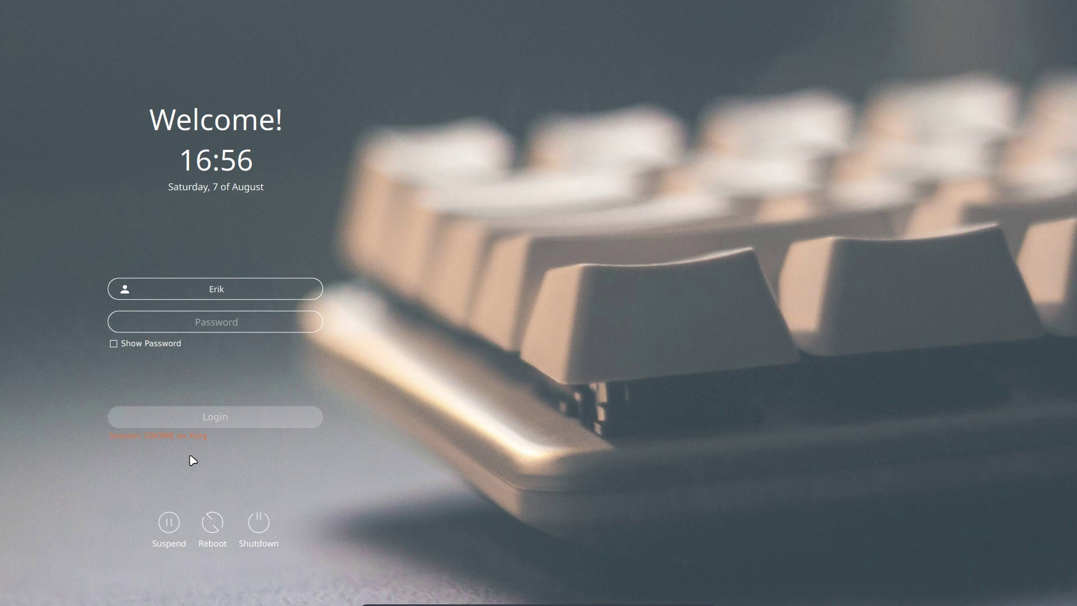
left_click(191, 456)
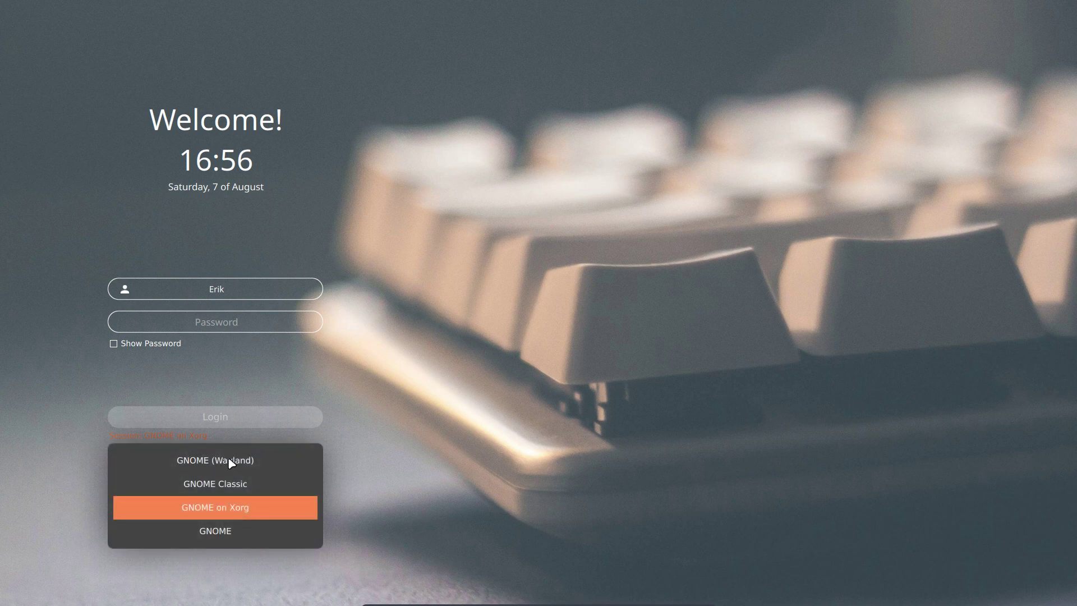
left_click(217, 314)
left_click(221, 324)
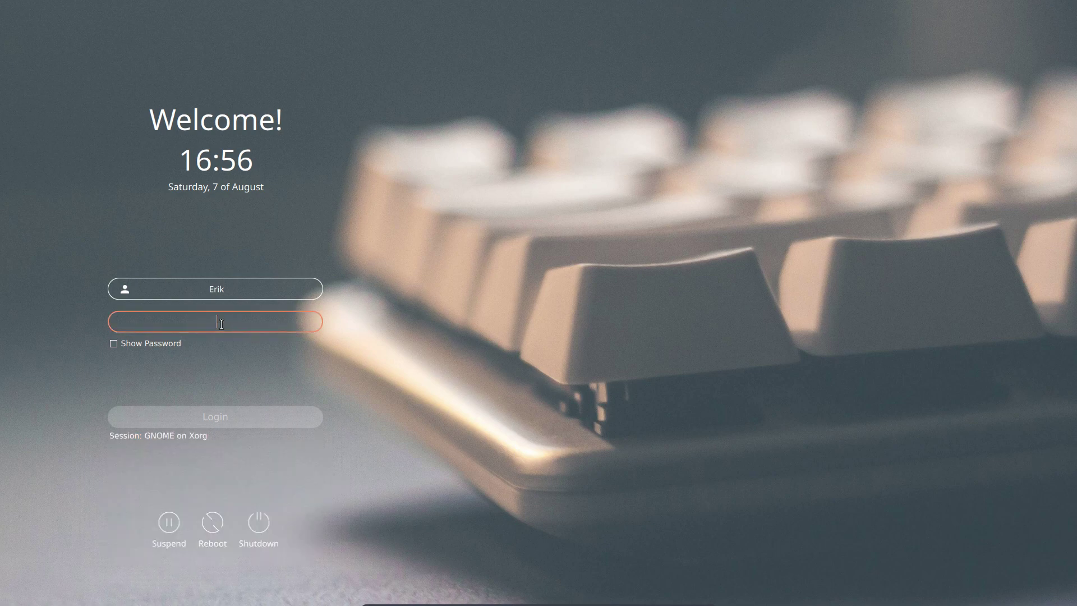
type("****")
key("Return")
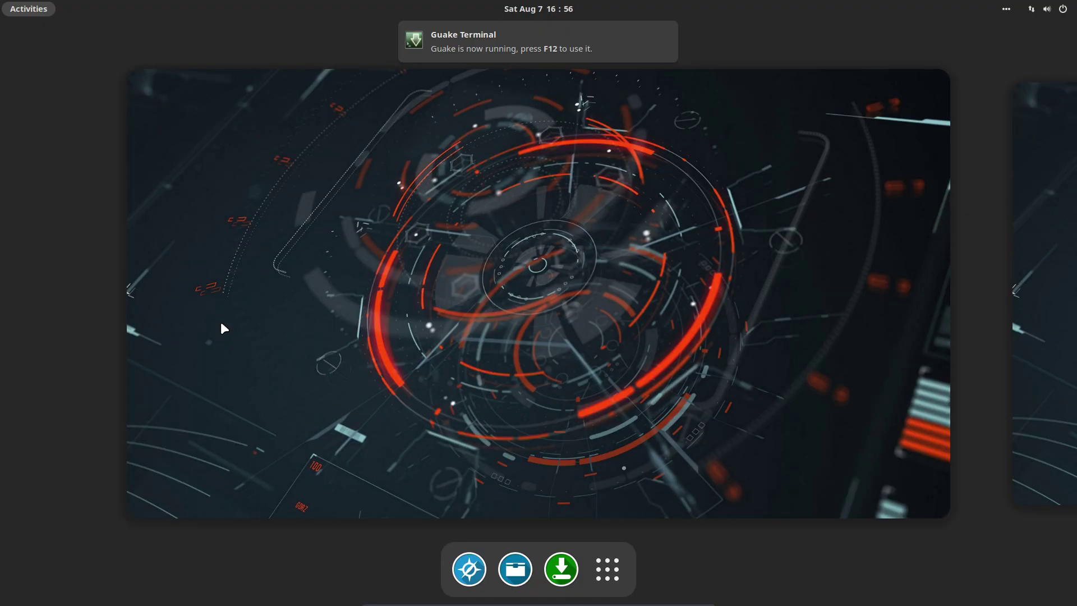
Step: Leave the activities overview, view the system information in a terminal, and close it
left_click(353, 281)
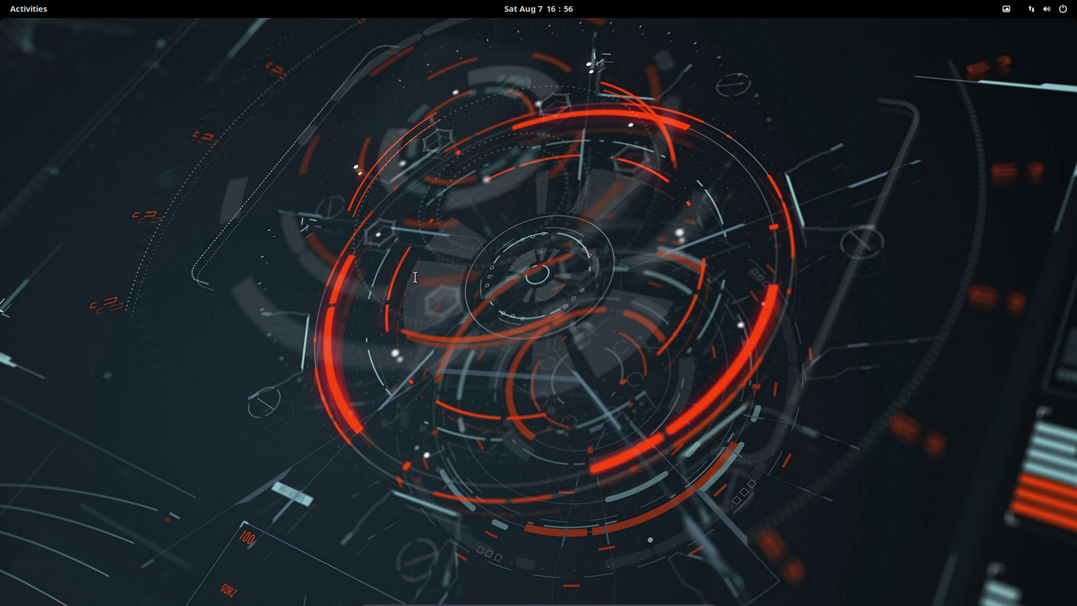
key("ctrl+alt+t")
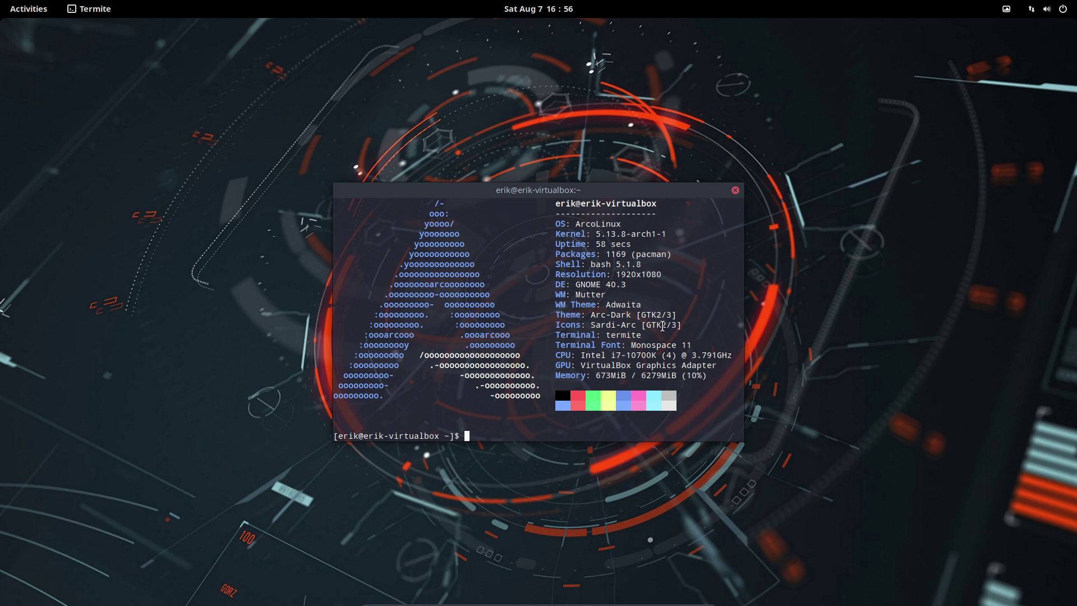
left_click(734, 191)
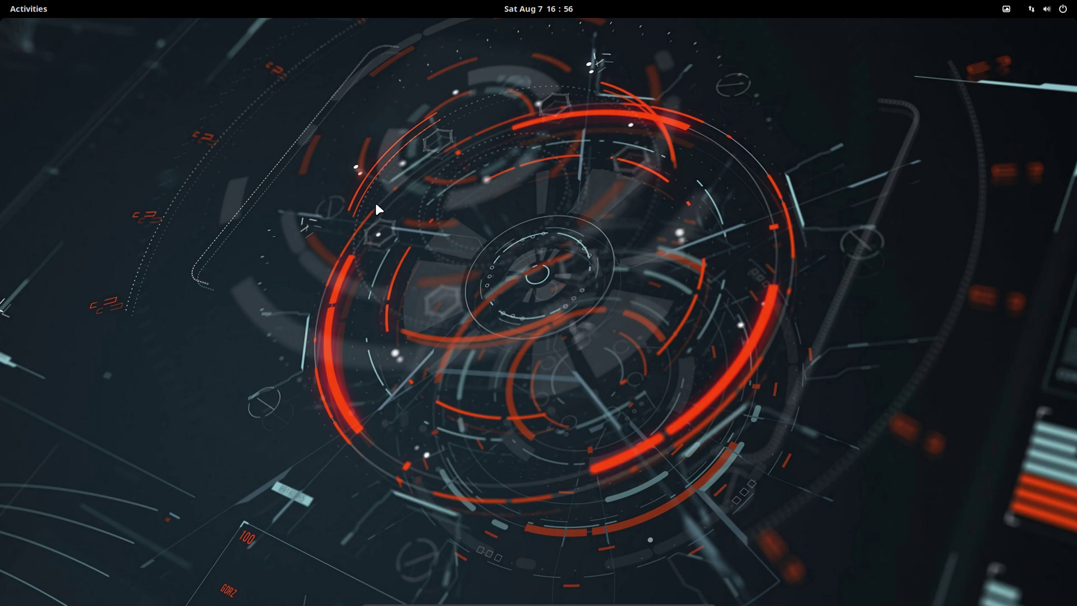
Step: Authenticate with the account password to start the ArcoLinux Tweak Tool
type("••••")
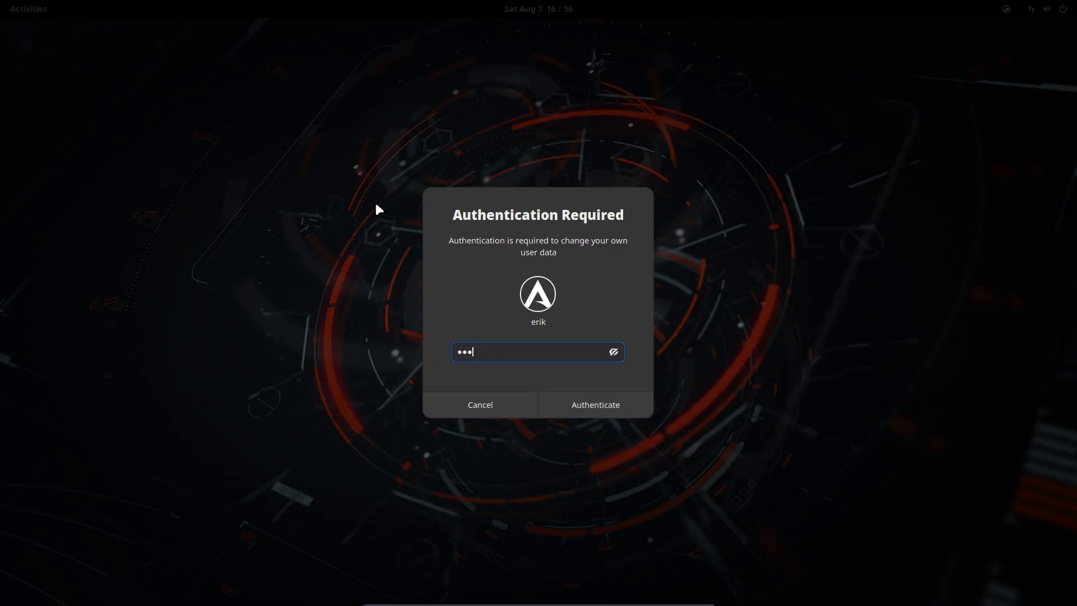
key("Return")
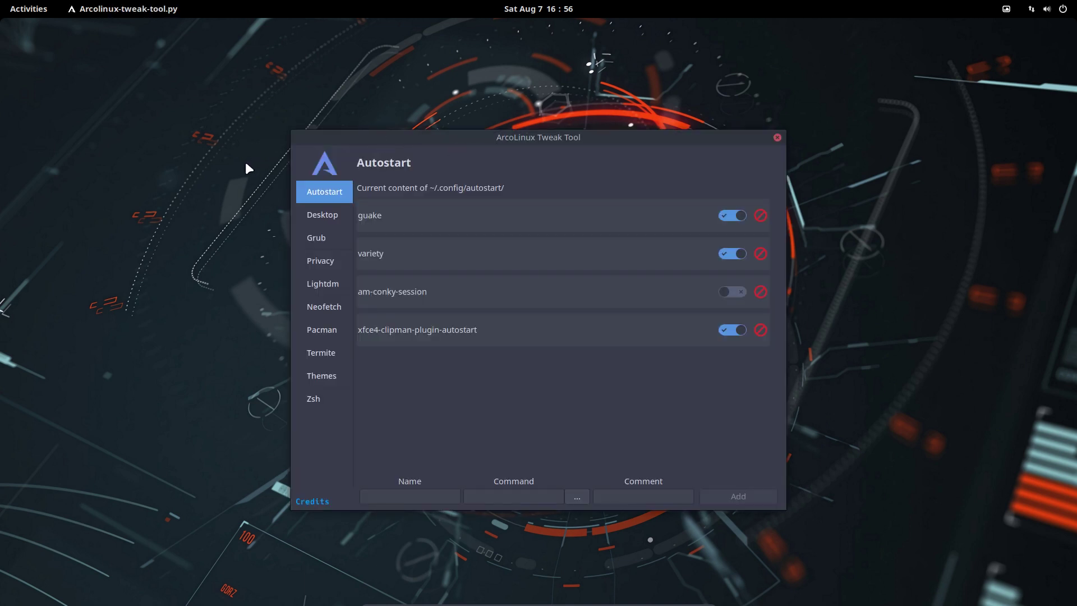
Step: Run the iso command in a new terminal to check the ISO release, and close the terminal
key("ctrl+alt+t")
type("iso")
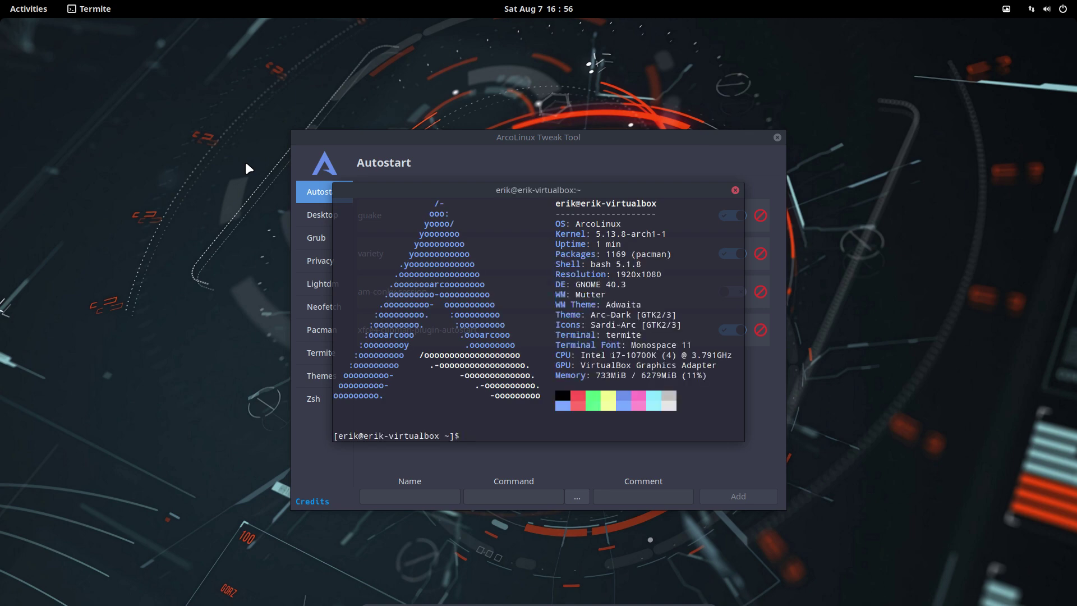
key("Return")
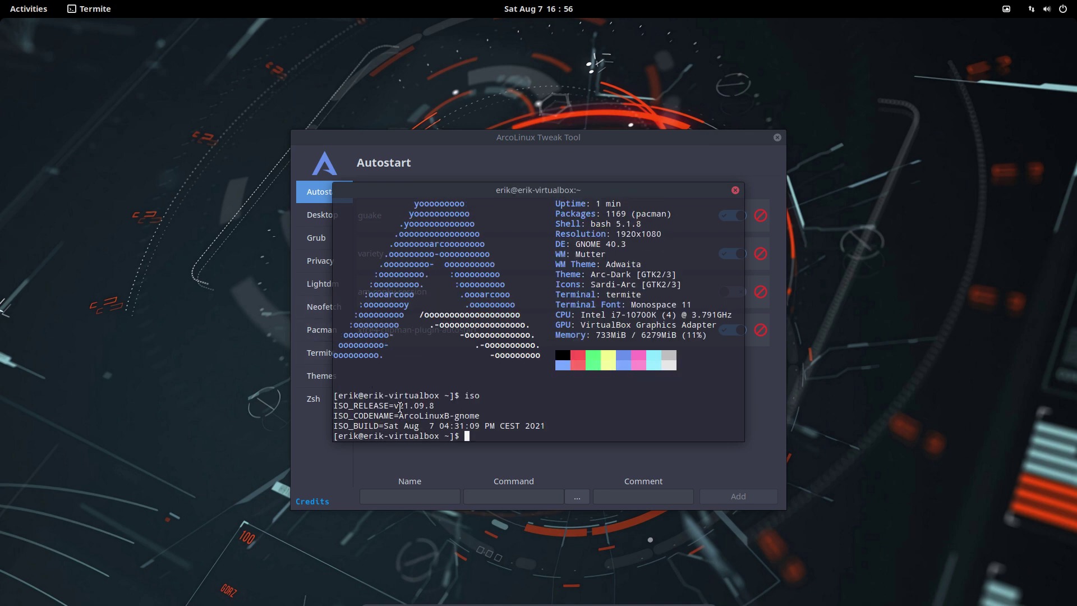
left_click_drag(412, 408, 435, 408)
left_click(736, 191)
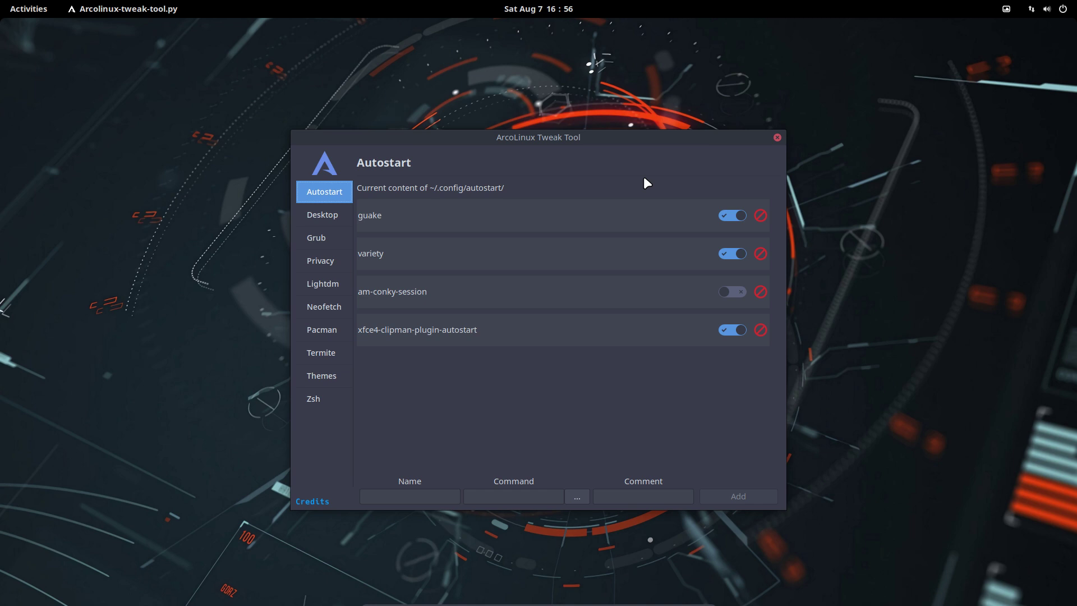
Step: Install the bspwm desktop with the Desktop Installer and close the ArcoLinux Tweak Tool
left_click(327, 213)
left_click(393, 207)
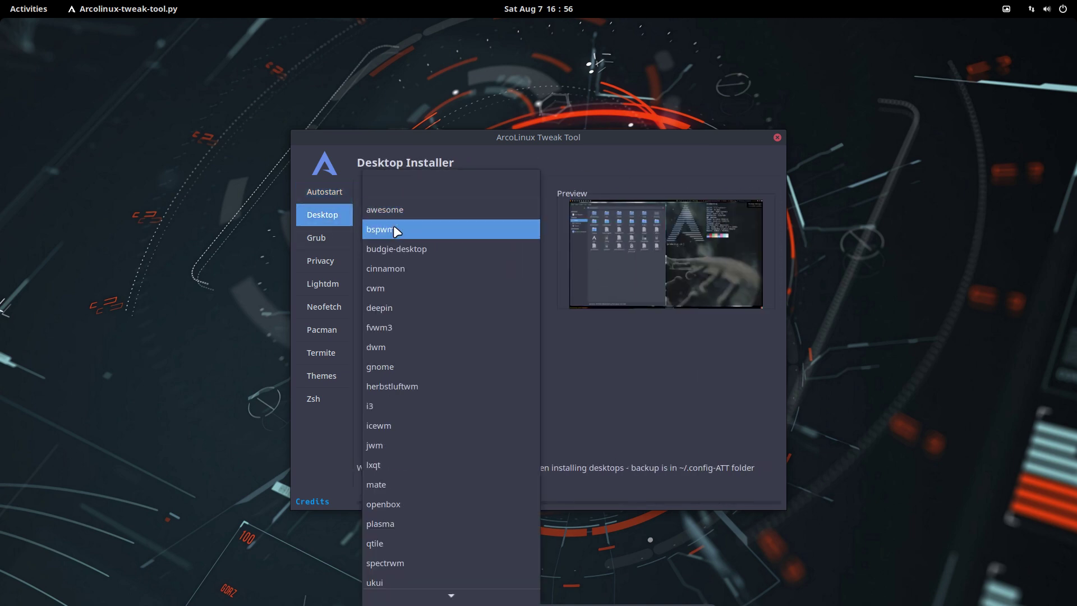
left_click(396, 231)
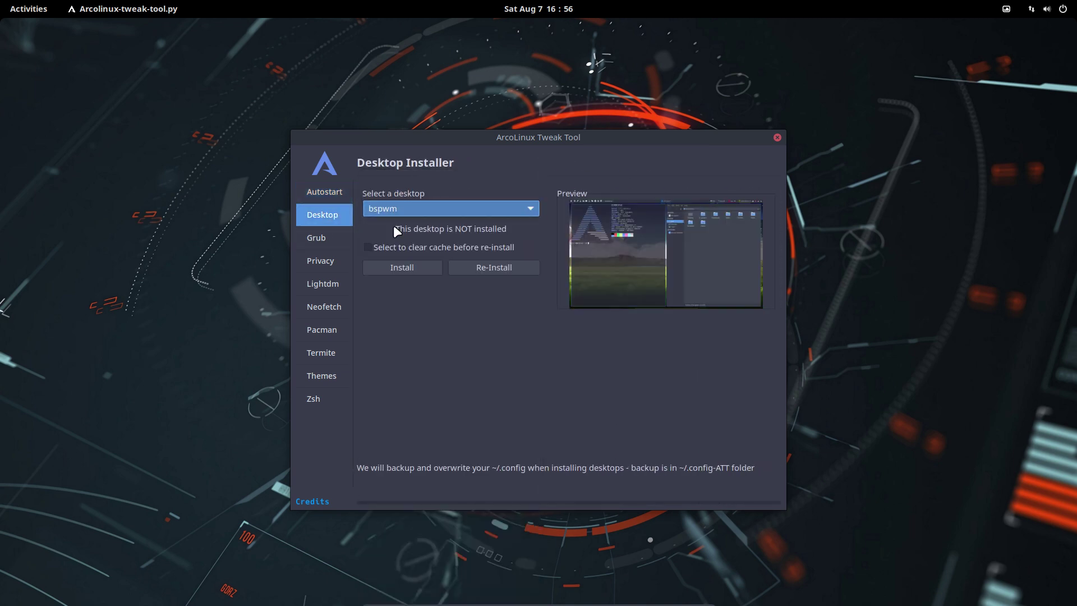
left_click(403, 265)
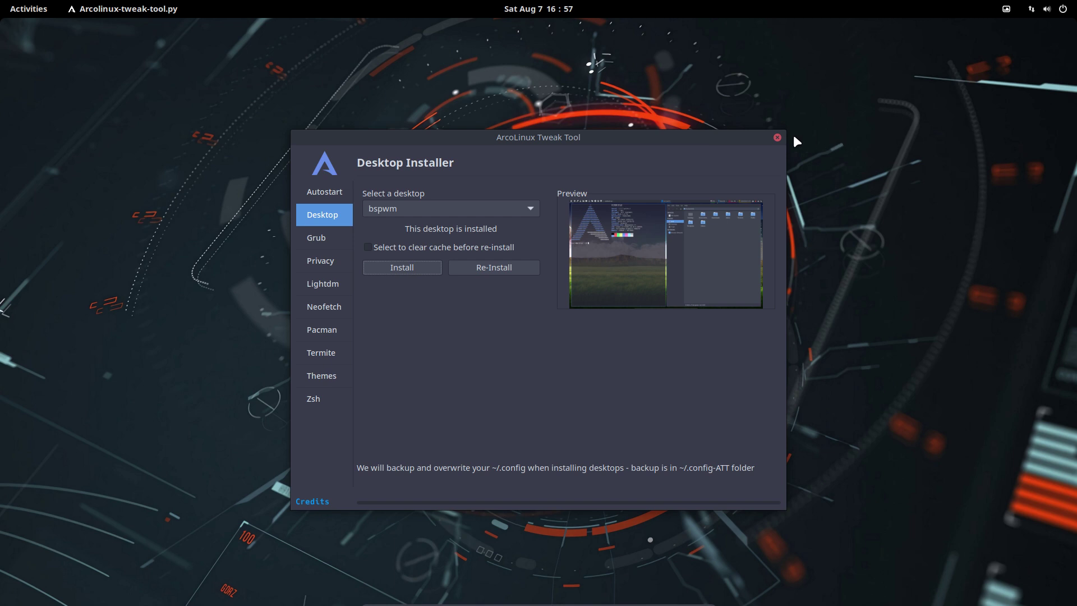
left_click(777, 137)
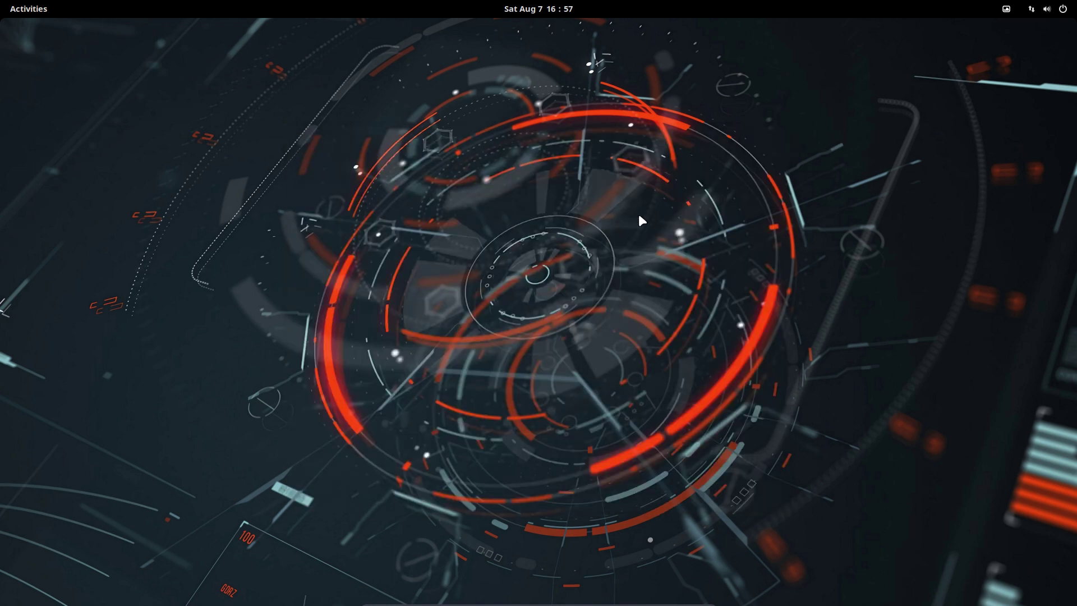
Step: Launch arcolinux-tweak-tool from a terminal and authenticate with the account password
key("ctrl+alt+t")
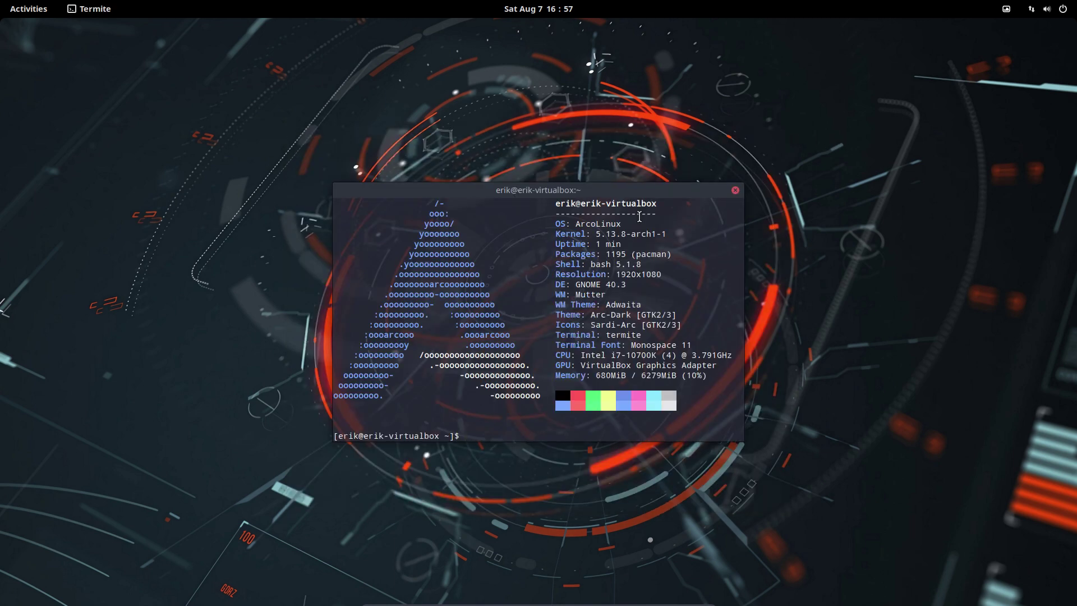
type("arcolinux-tw")
key("Tab")
key("Return")
type("****")
key("Return")
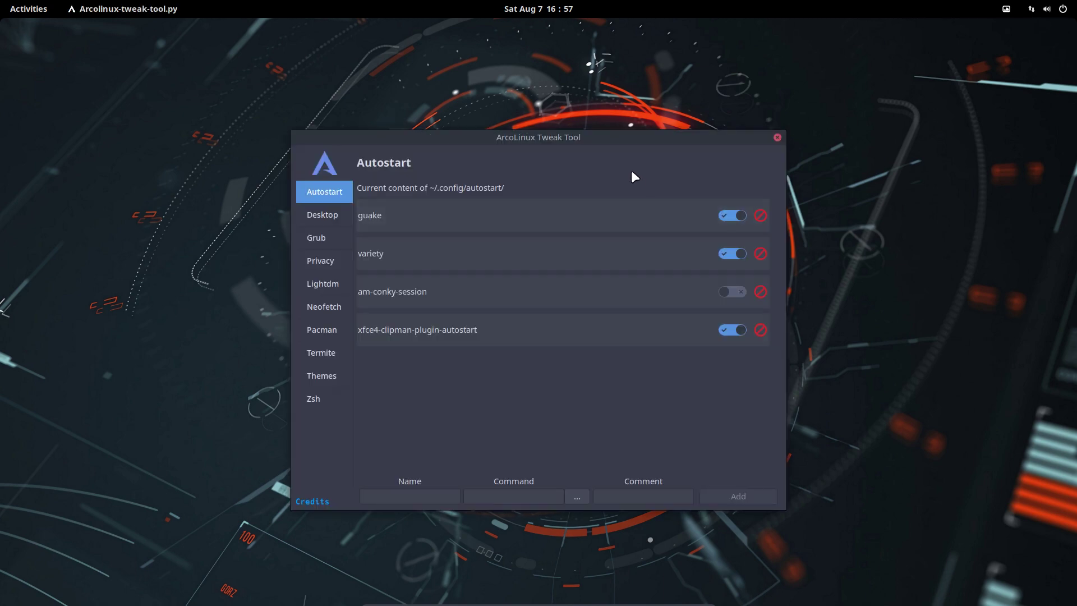
Step: Arrange the ArcoLinux Tweak Tool and the terminal side by side so both are fully visible
left_click_drag(611, 148, 831, 135)
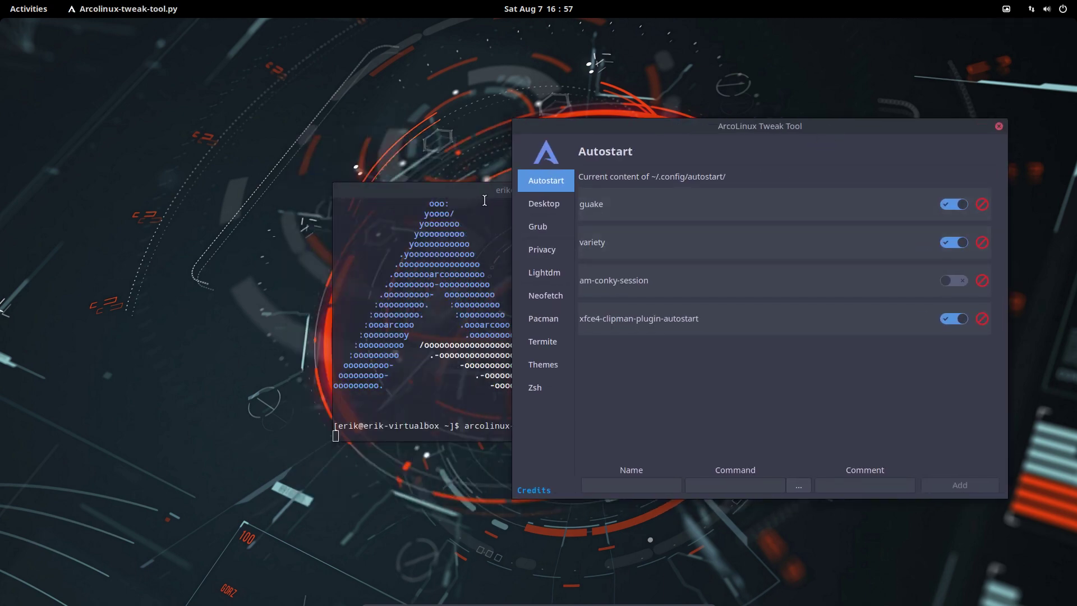
left_click(457, 197)
left_click_drag(457, 197, 147, 253)
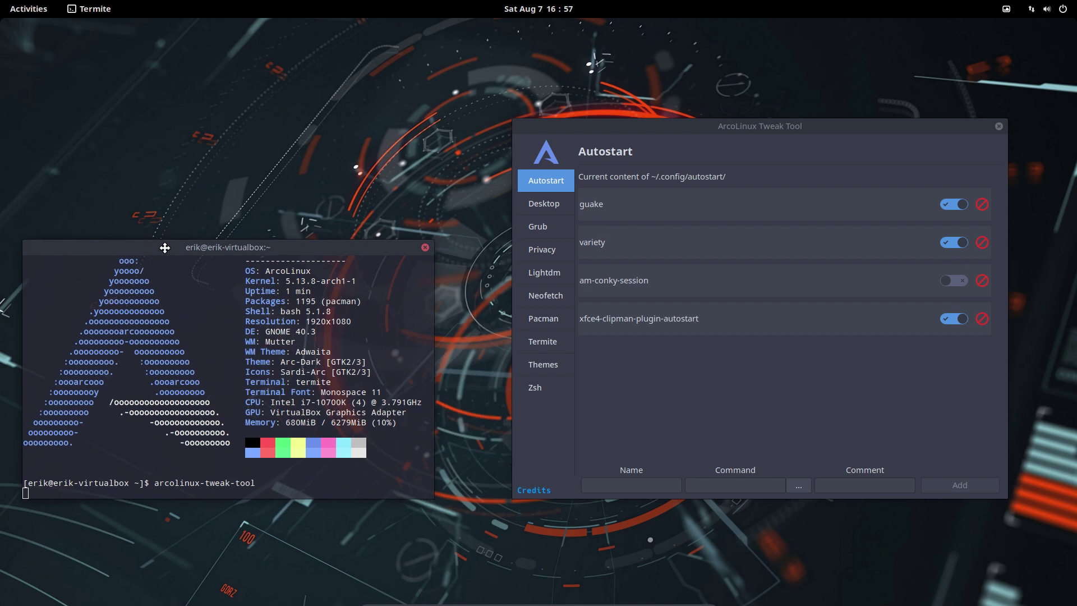
Step: Run the bspwm installation again from the Desktop Installer while its output shows in the terminal, and close the terminal
left_click(527, 204)
left_click(608, 194)
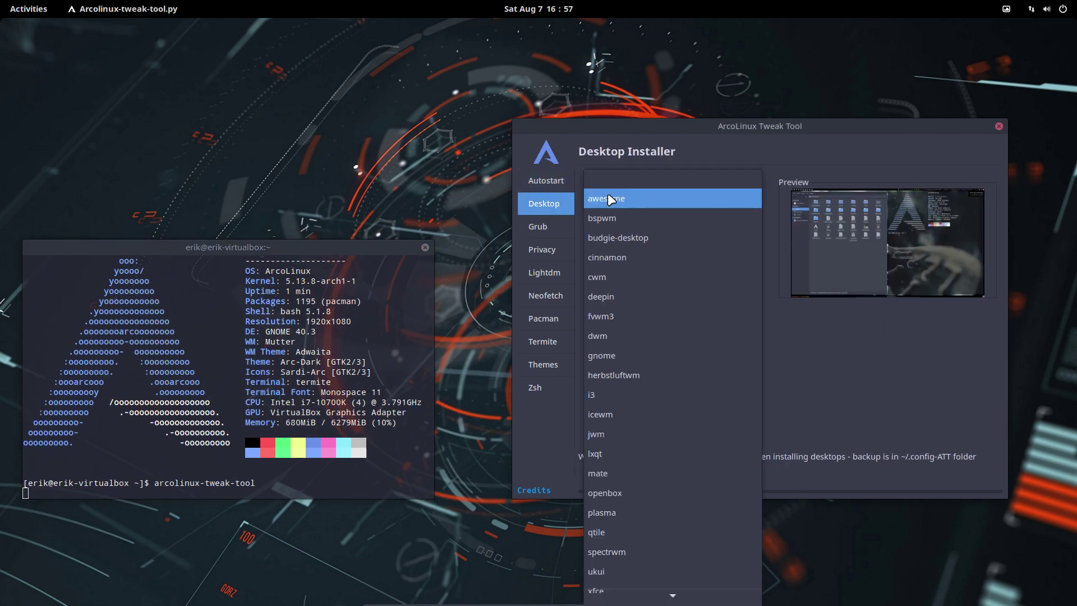
left_click(618, 217)
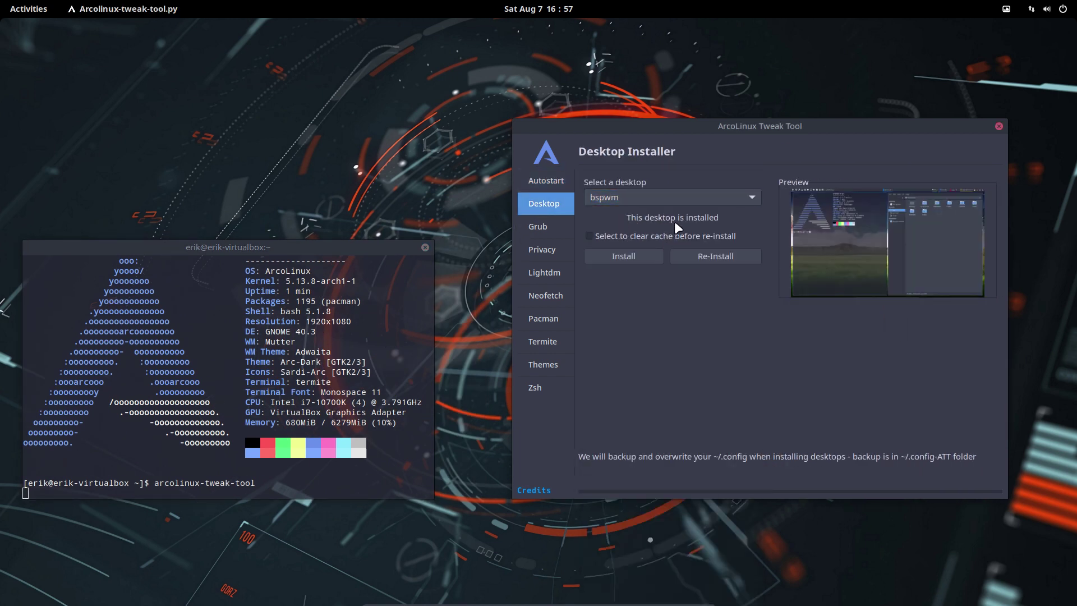
left_click(620, 255)
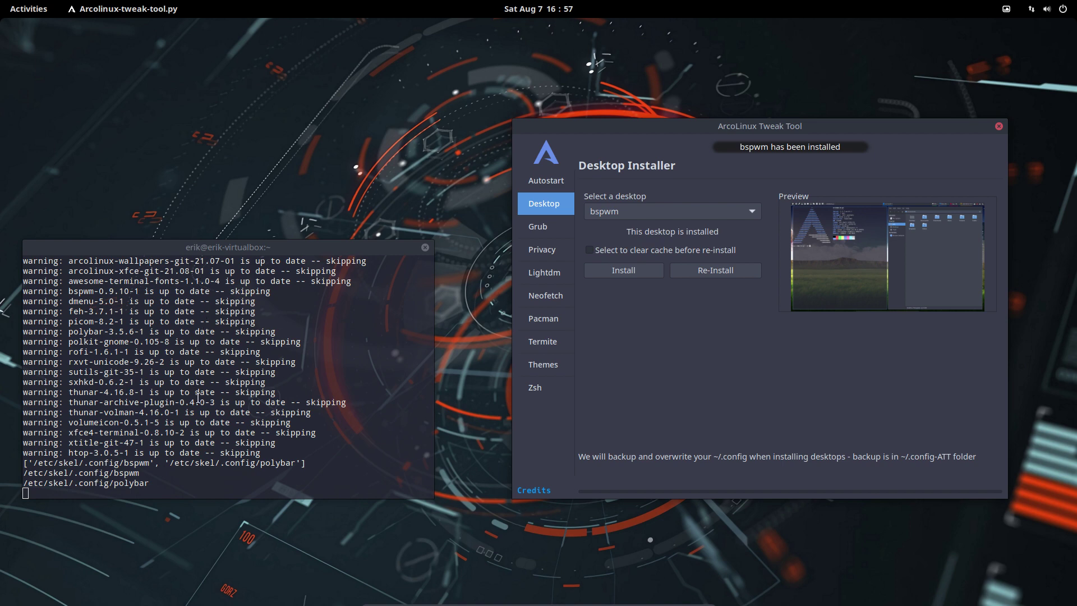
left_click(424, 247)
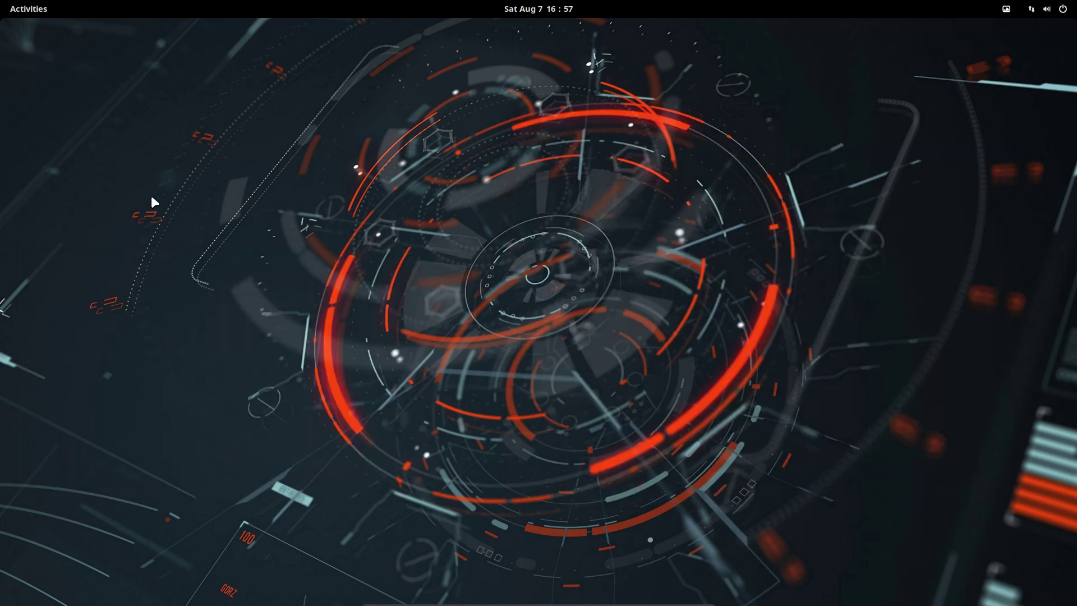
Step: Dismiss the power-off prompt and log out of the GNOME session instead
key("ctrl+alt+Delete")
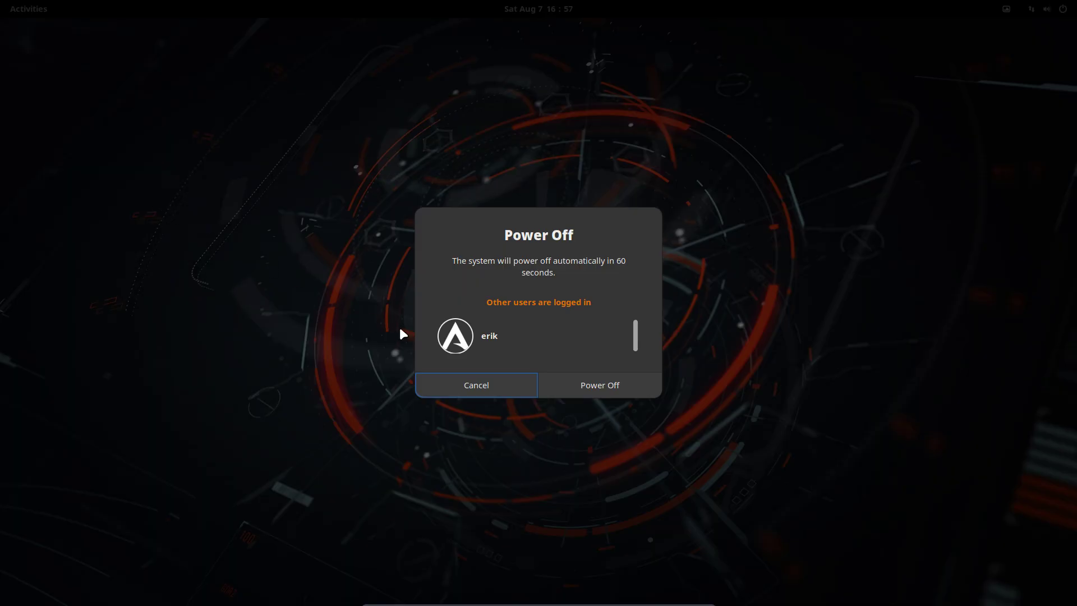
left_click(517, 384)
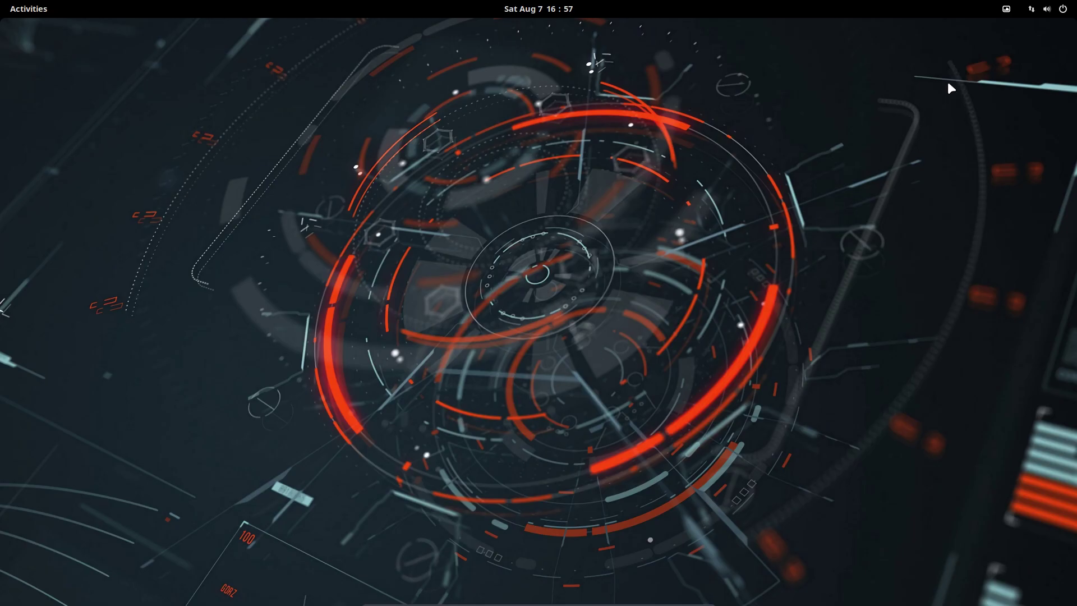
left_click(1046, 10)
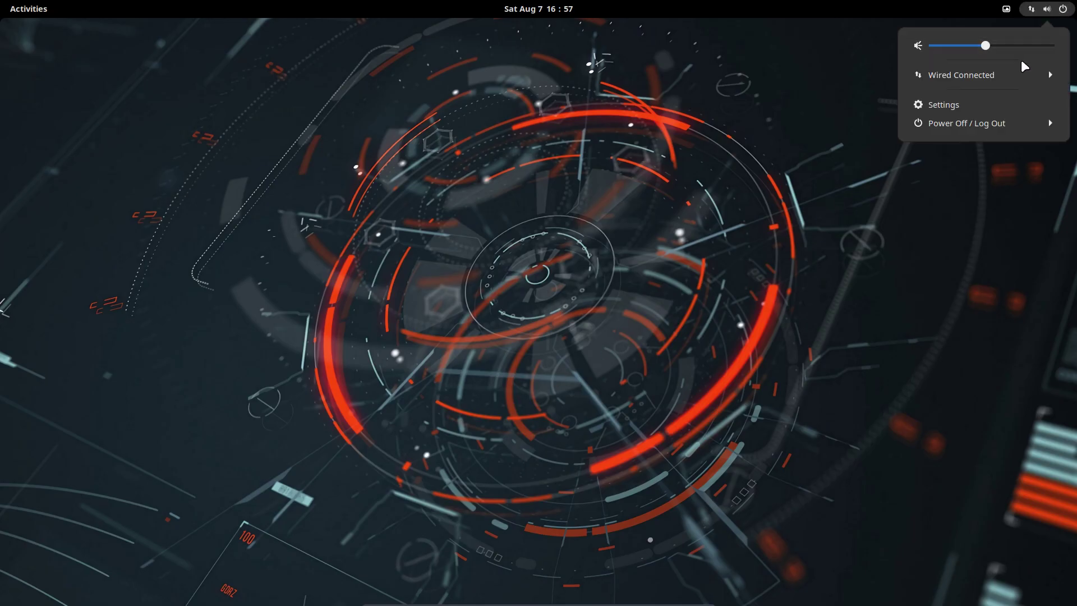
left_click(993, 124)
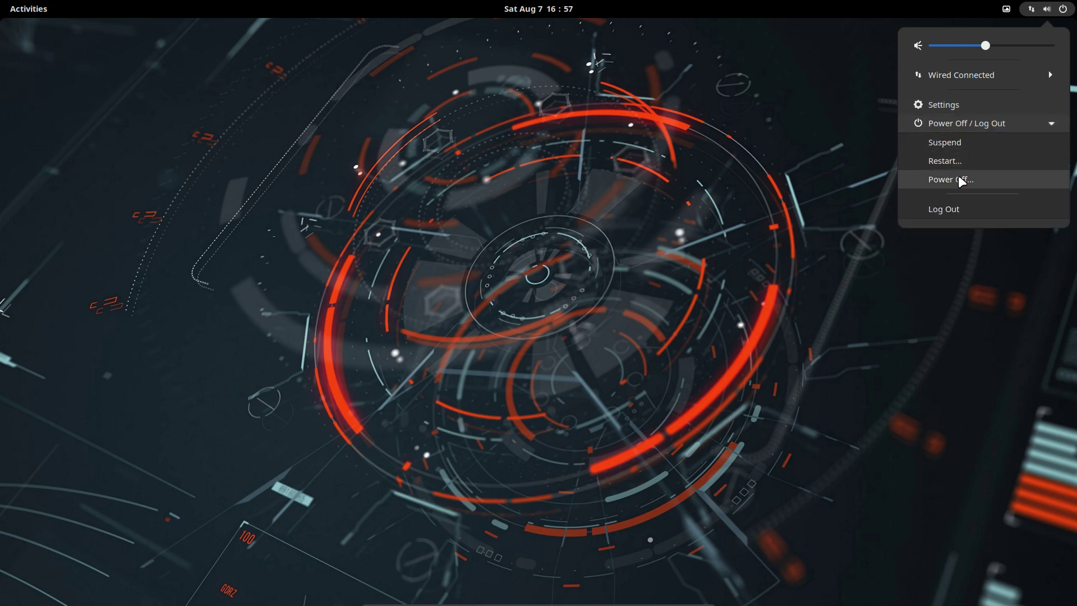
left_click(954, 210)
left_click(608, 336)
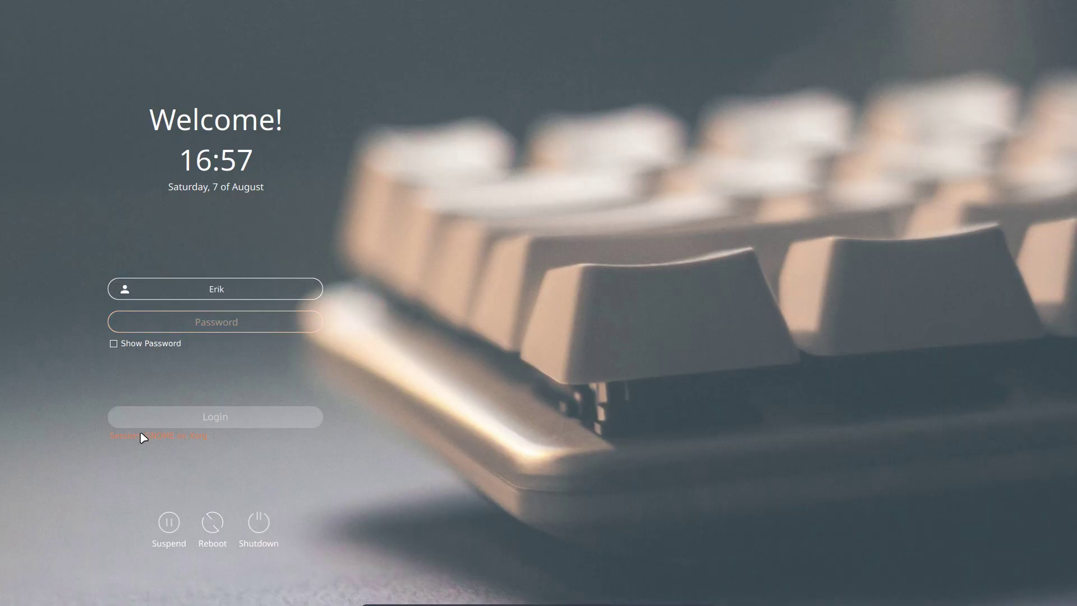
Step: Choose the bspwm session, log in with the account password, and hide the system info and shortcut keys overlay
left_click(143, 437)
left_click(218, 484)
left_click(223, 323)
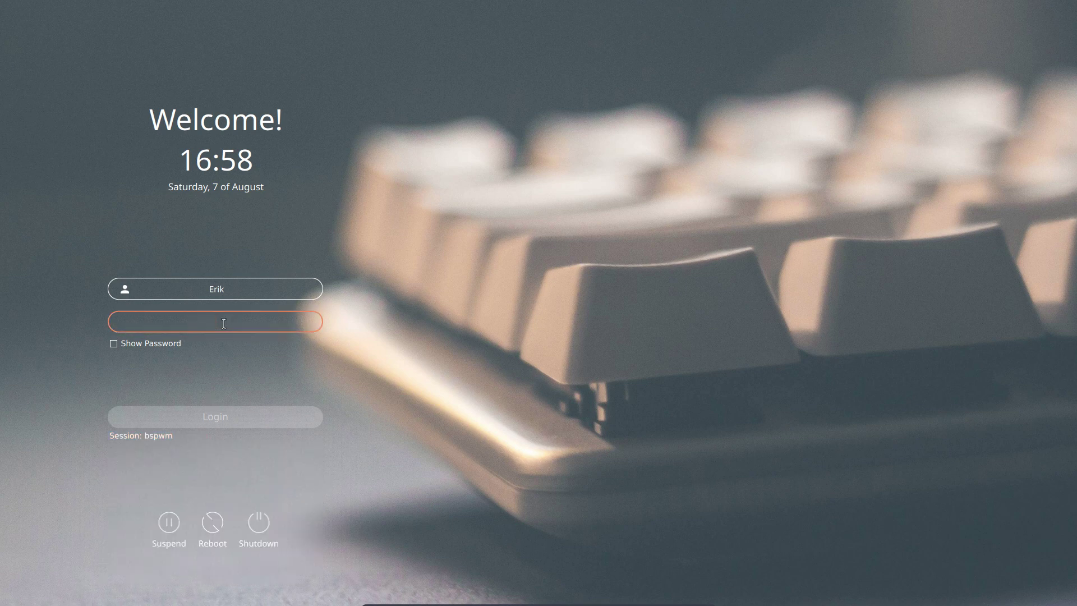
key("Return")
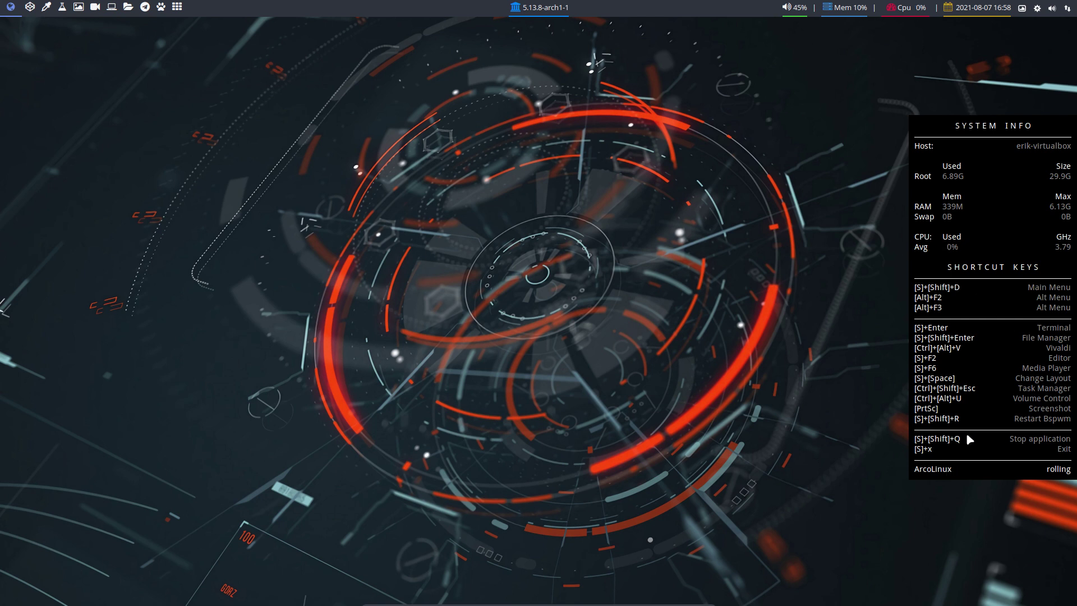
key("super+c")
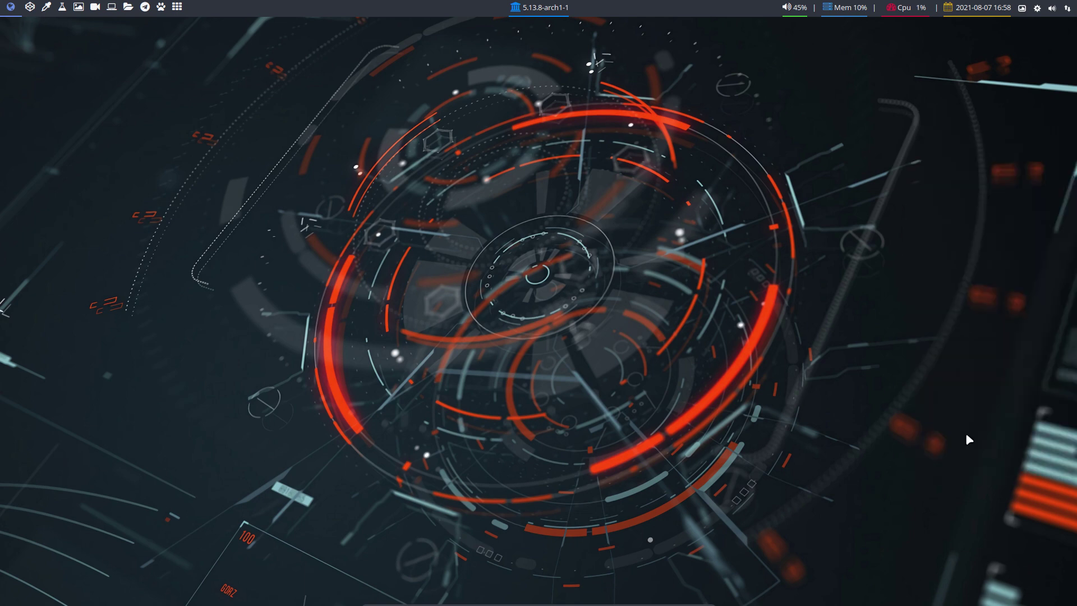
Step: Open a terminal and the file manager side by side, and check the window manager name in the terminal's system info
key("super+Return")
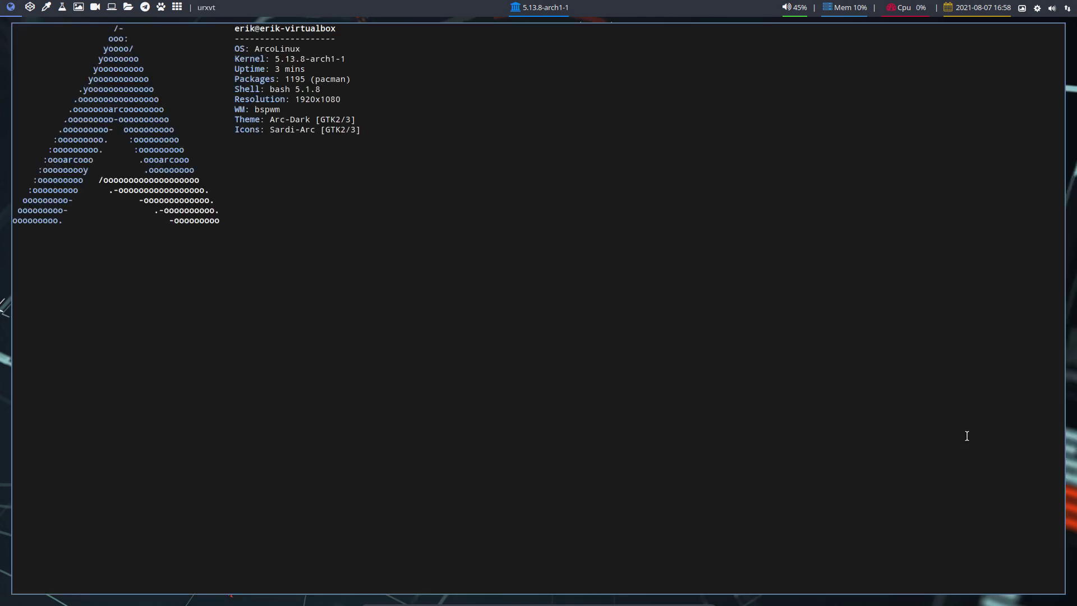
key("super+shift+Return")
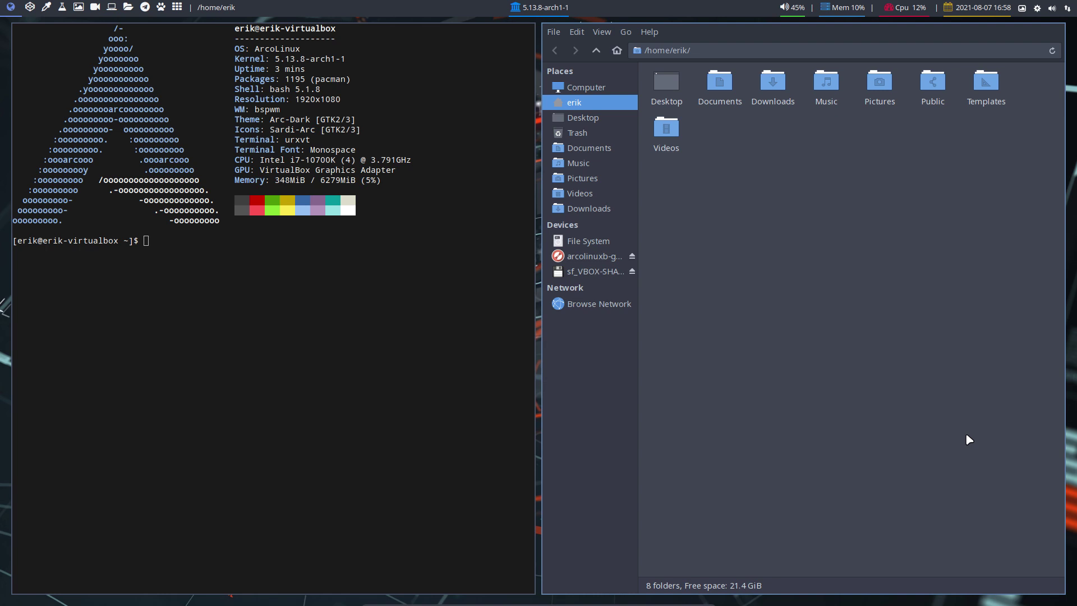
double_click(267, 109)
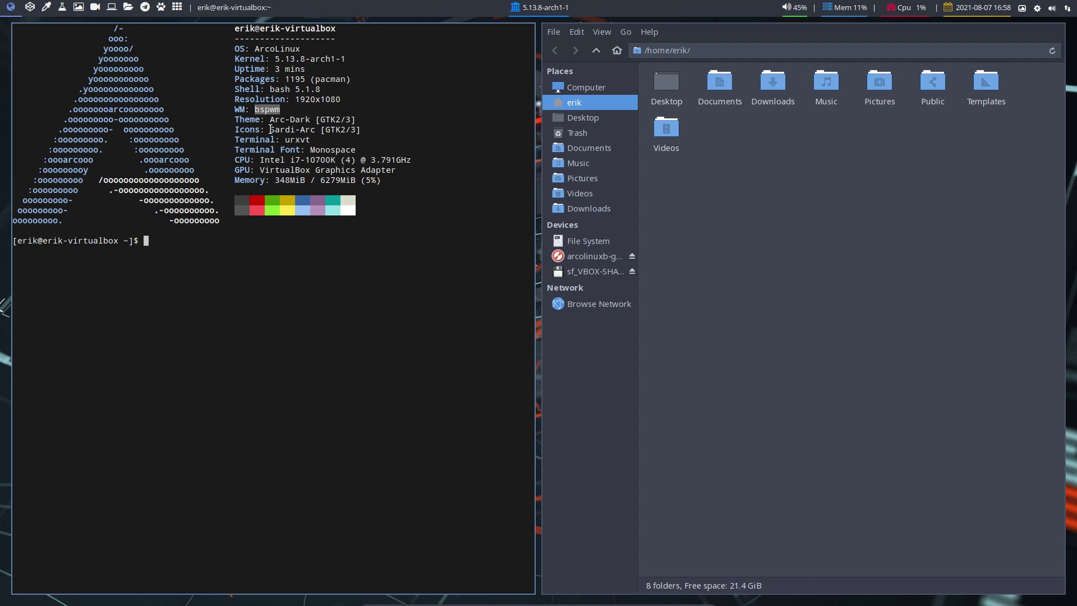
left_click(314, 267)
Step: Switch to the second workspace, launch Firefox and go to arcolinuxd.com
left_click(30, 6)
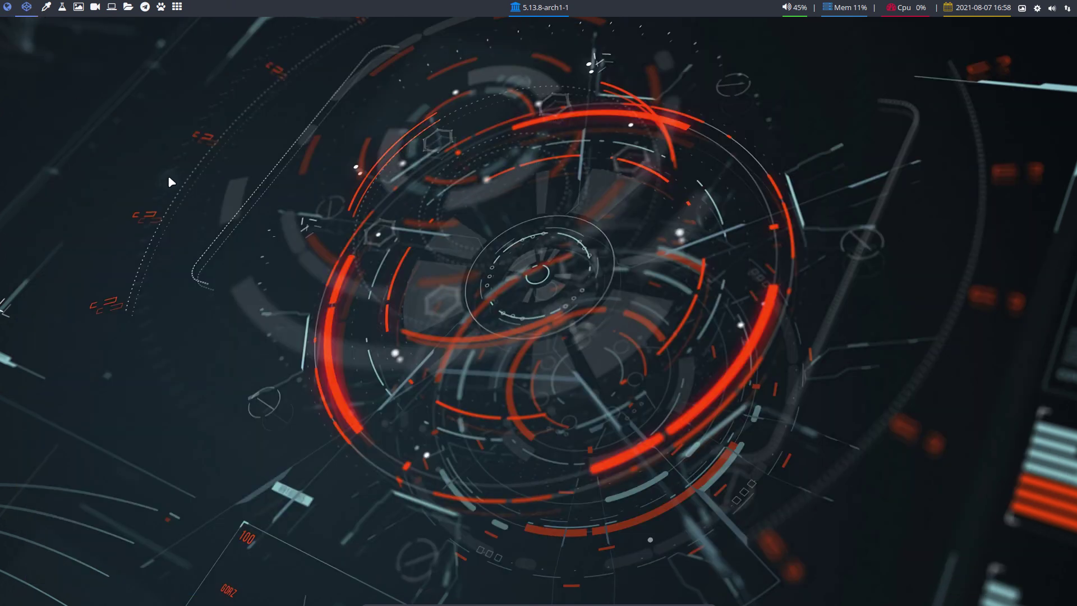
key("ctrl+alt+f")
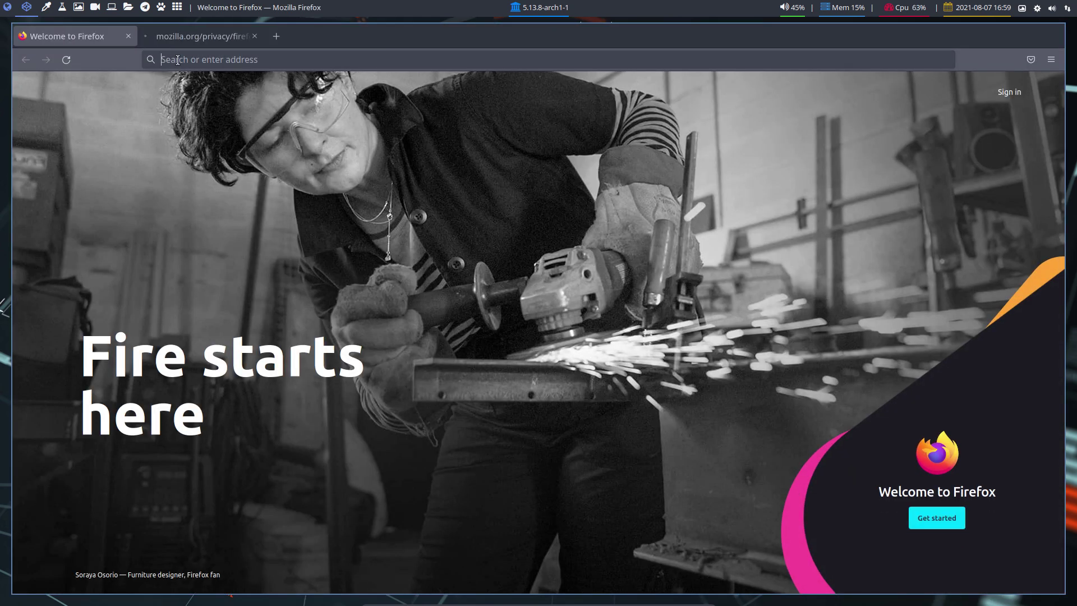
left_click(177, 60)
type("arcolinux")
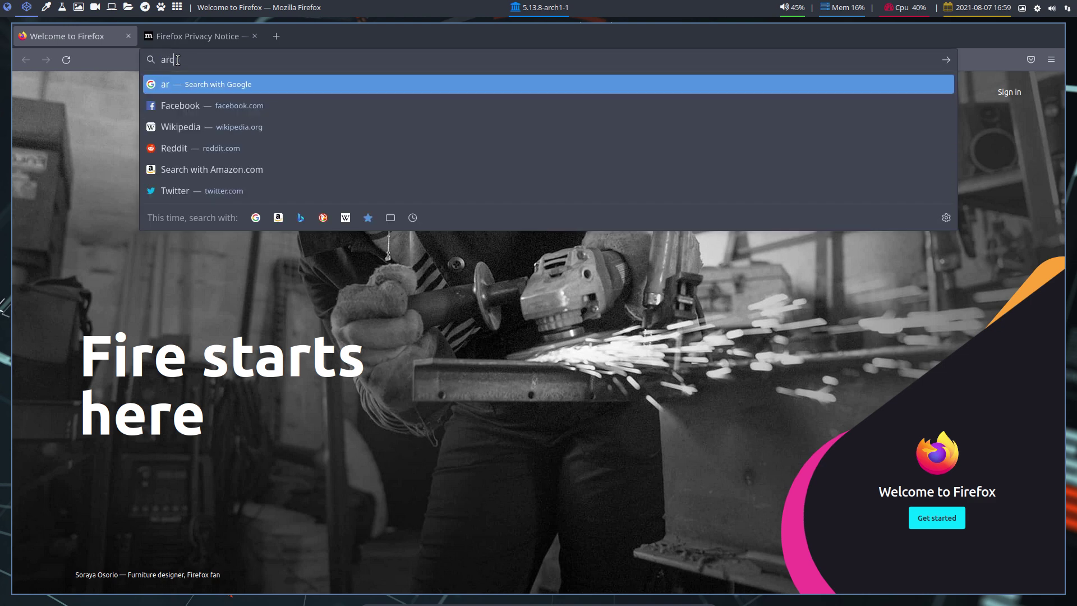
type("d.com")
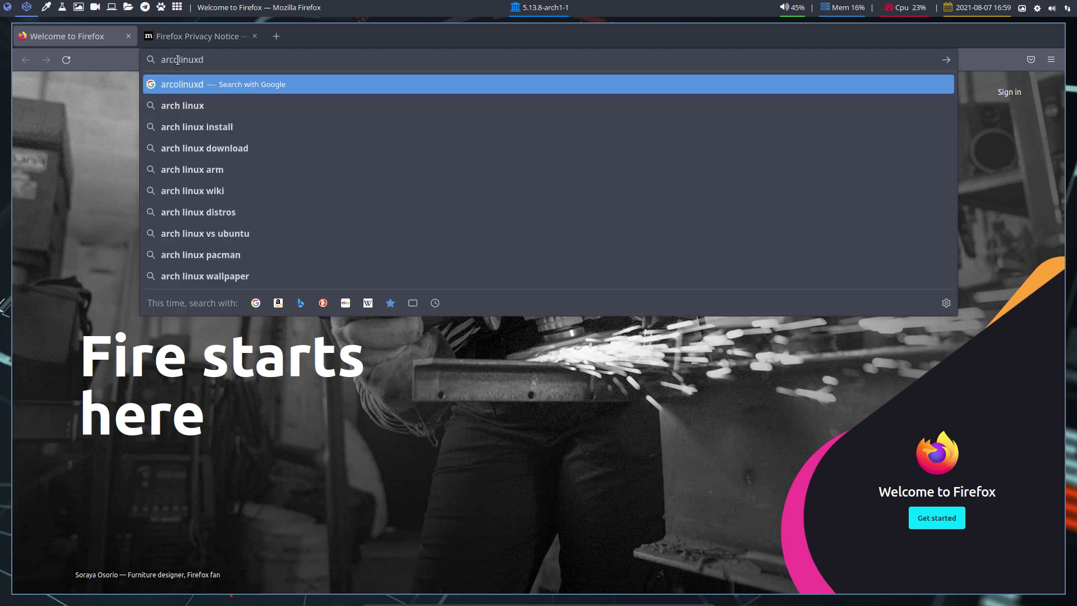
key("Return")
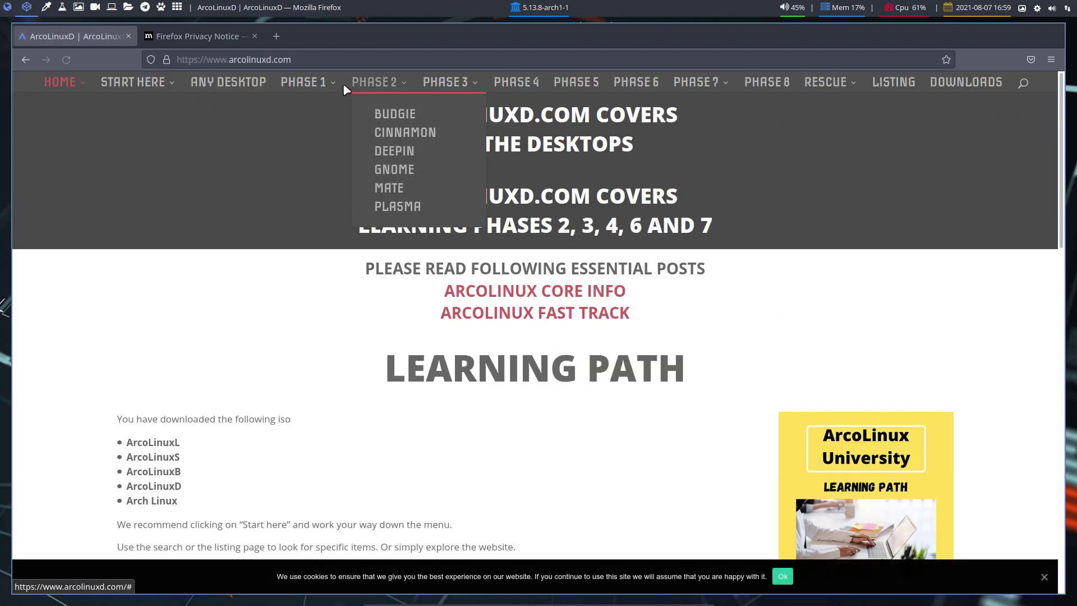
Step: Open the BSPWM page listed under Phase 3 and look through its articles from start to end
mouse_move(314, 83)
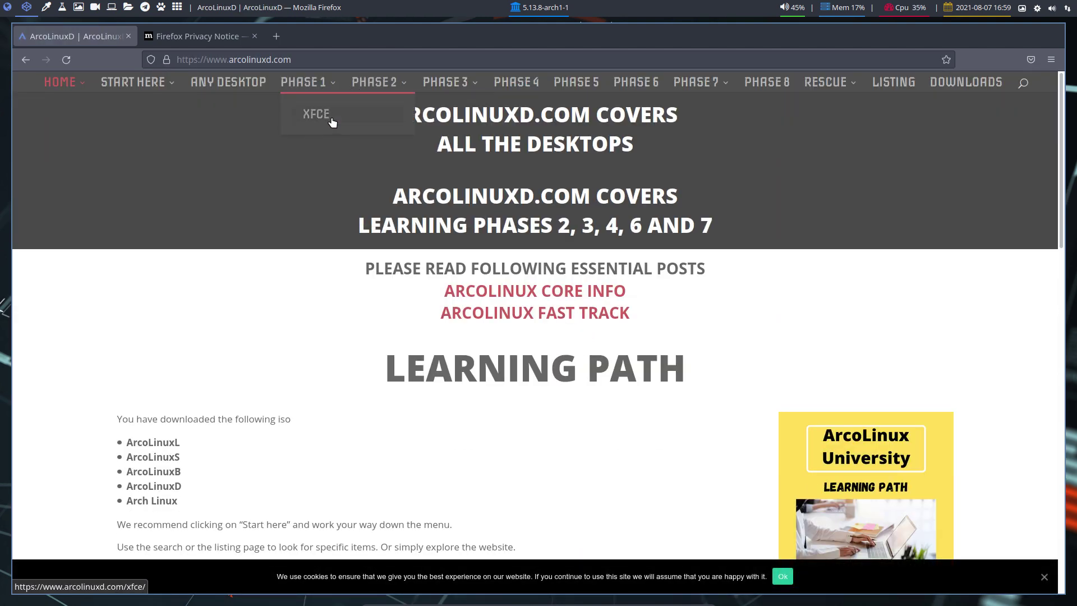
mouse_move(380, 95)
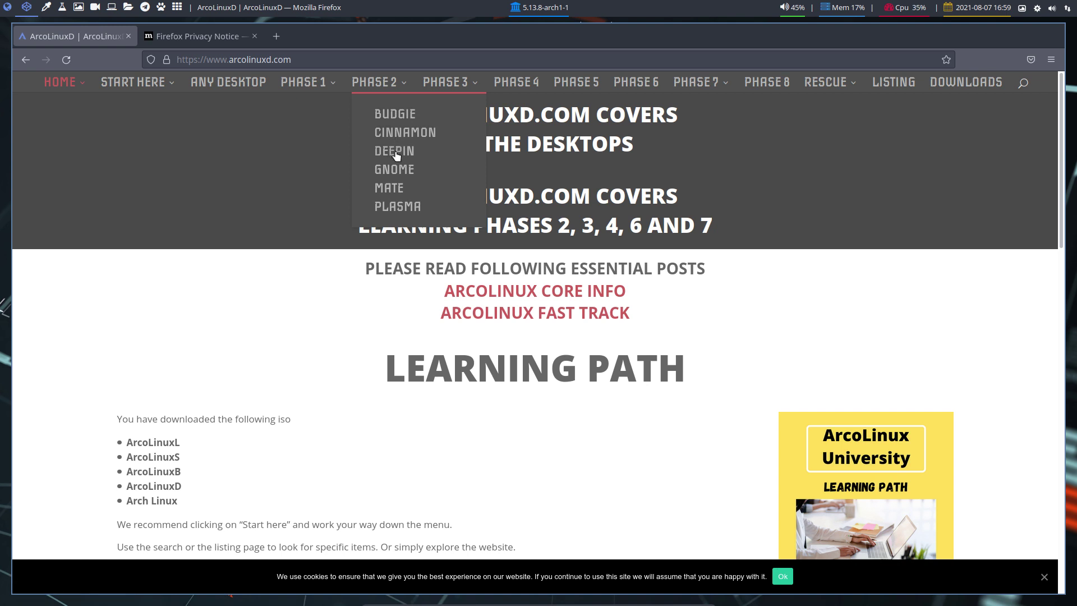
mouse_move(449, 85)
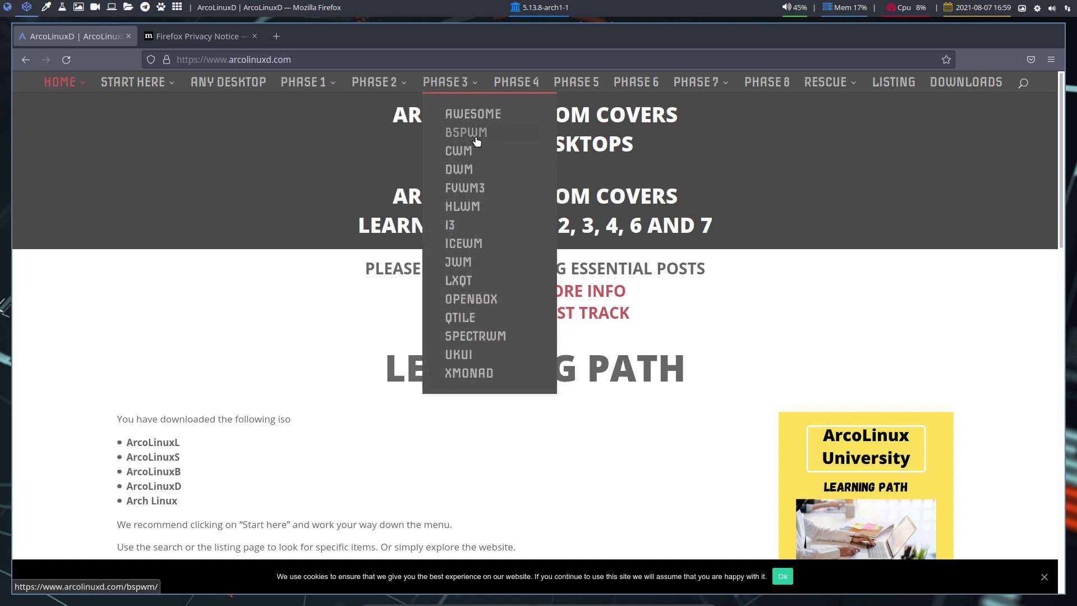
left_click(476, 140)
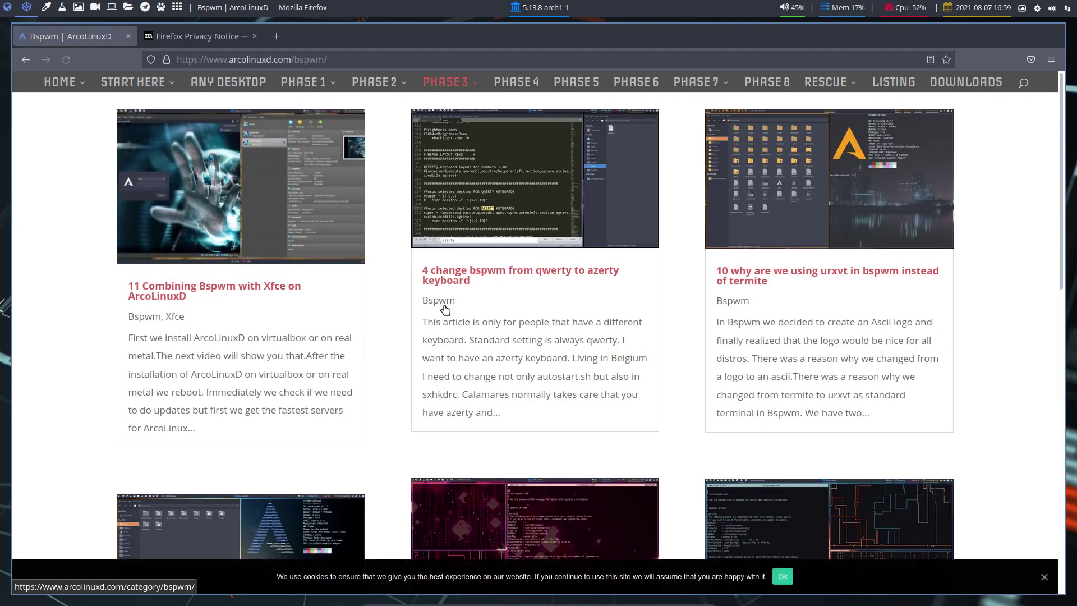
scroll(445, 309, "down", 10)
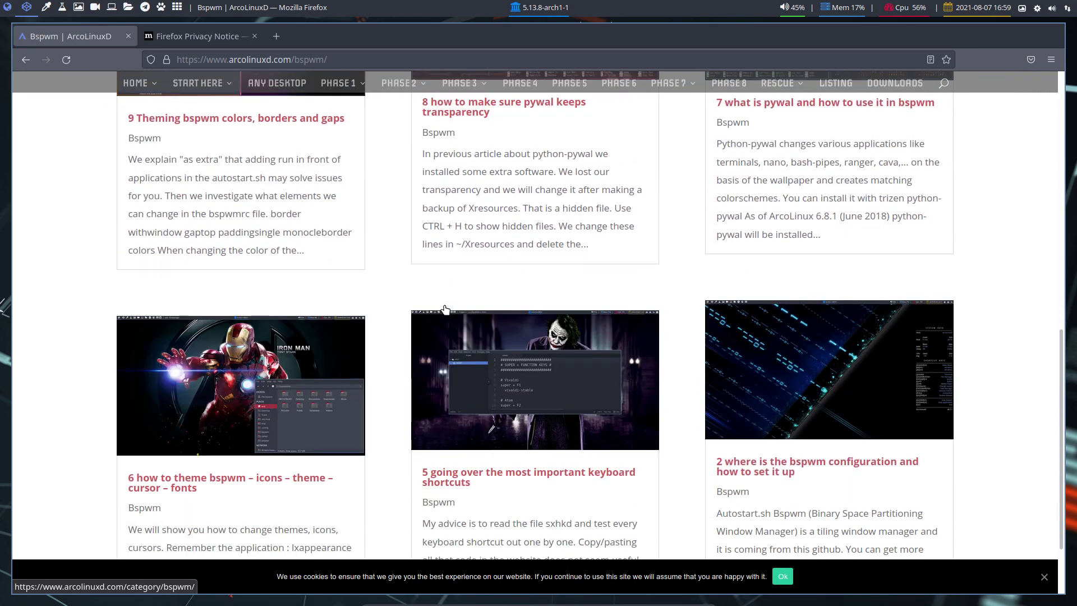
scroll(445, 309, "down", 3)
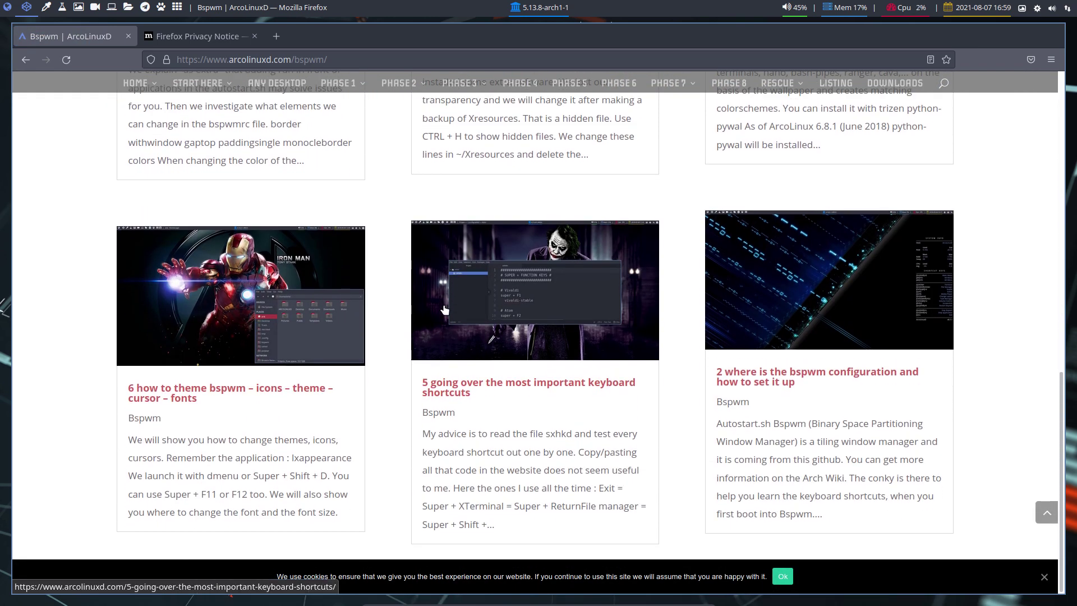
scroll(443, 306, "up", 20)
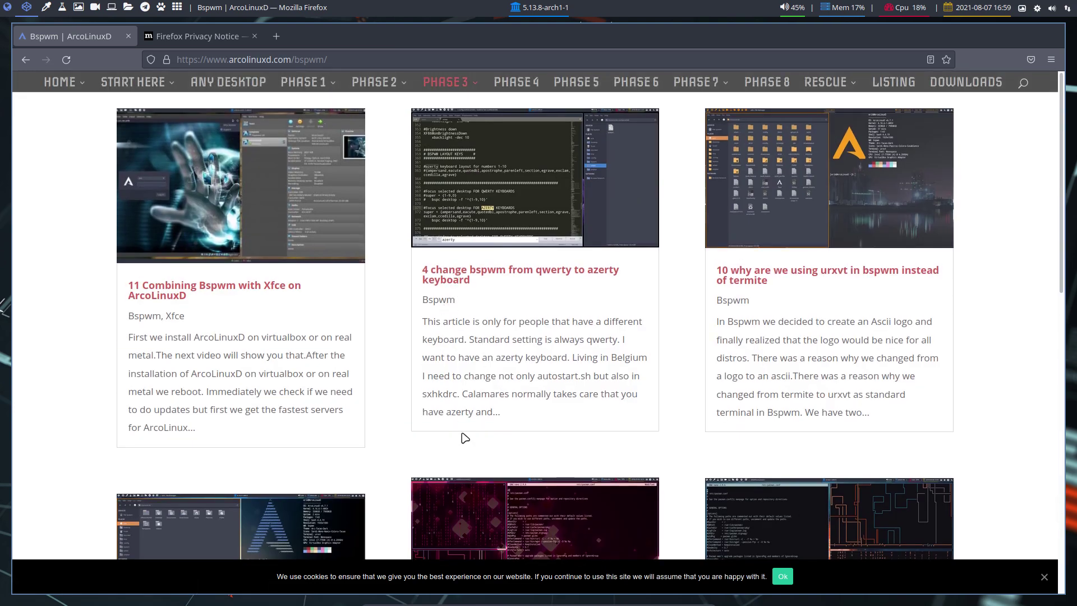
scroll(465, 437, "down", 11)
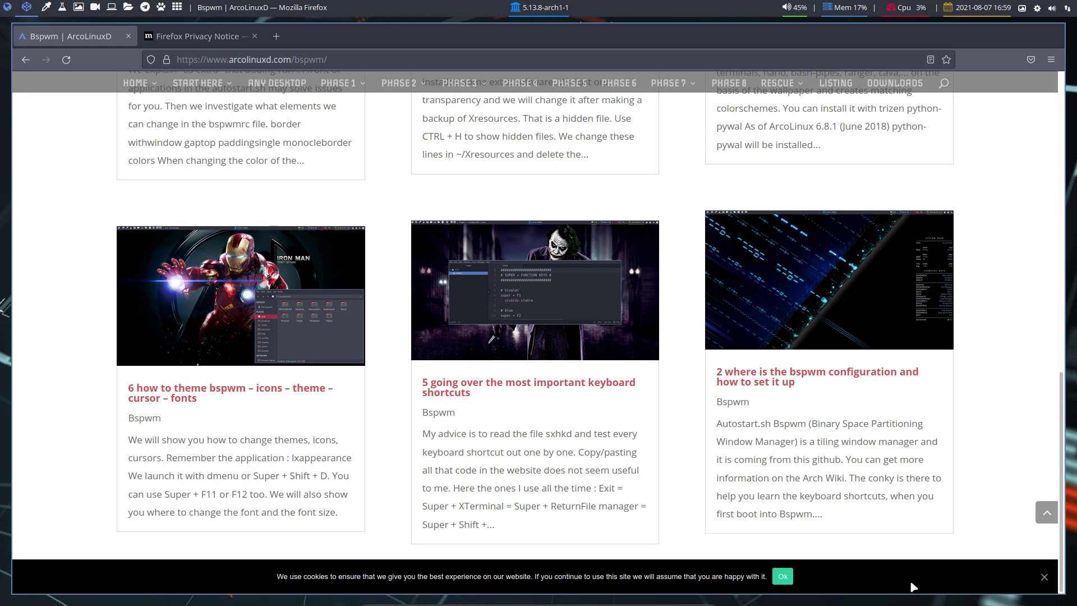
Step: Accept the website's cookie notice and return to the first workspace
left_click(783, 577)
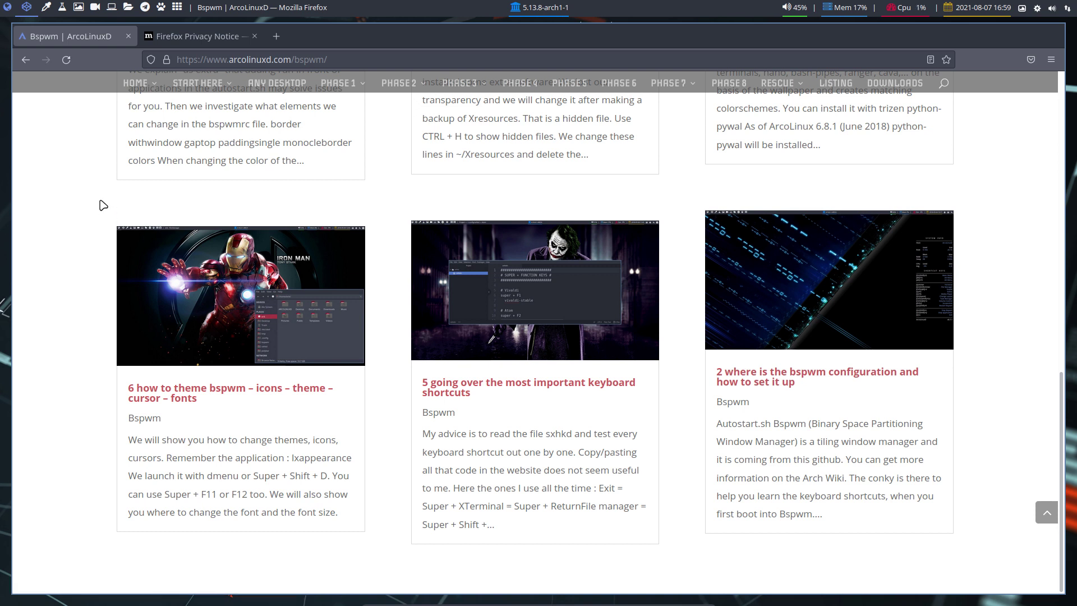
left_click(7, 7)
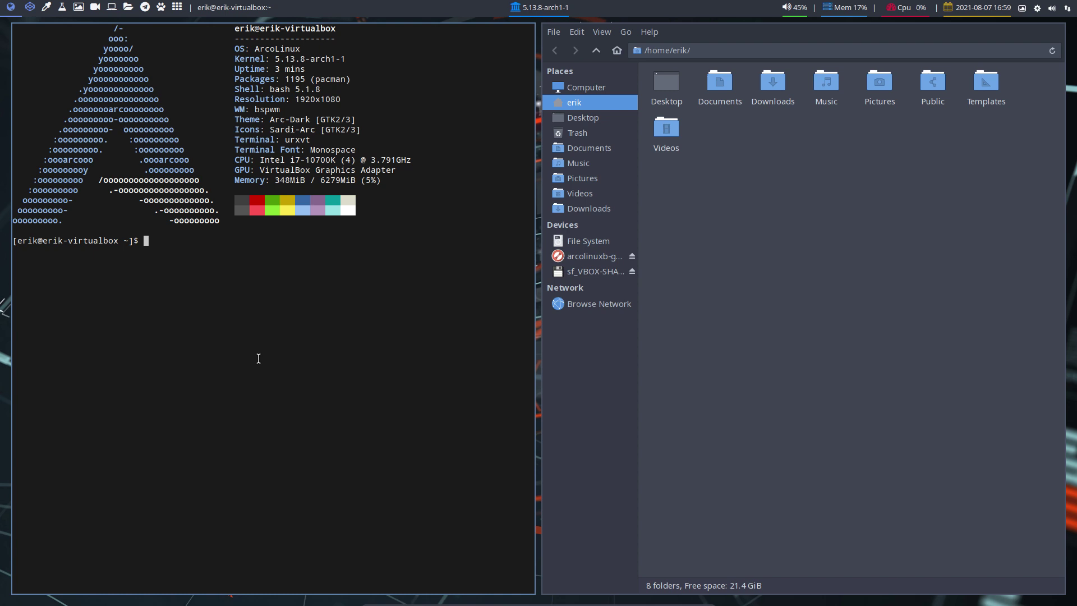
key("super+shift+d")
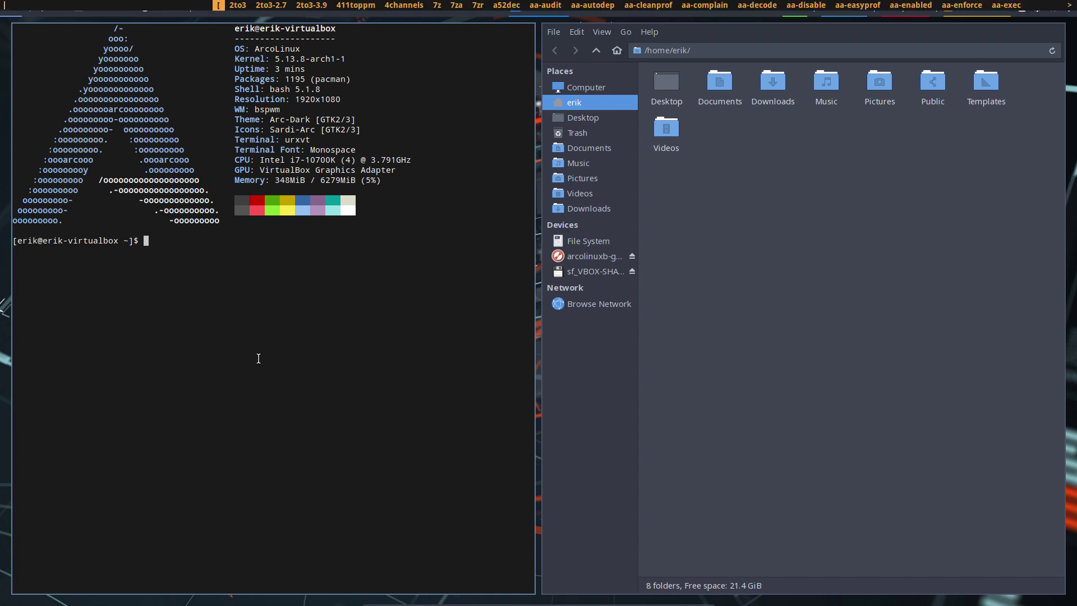
type("arcolinu")
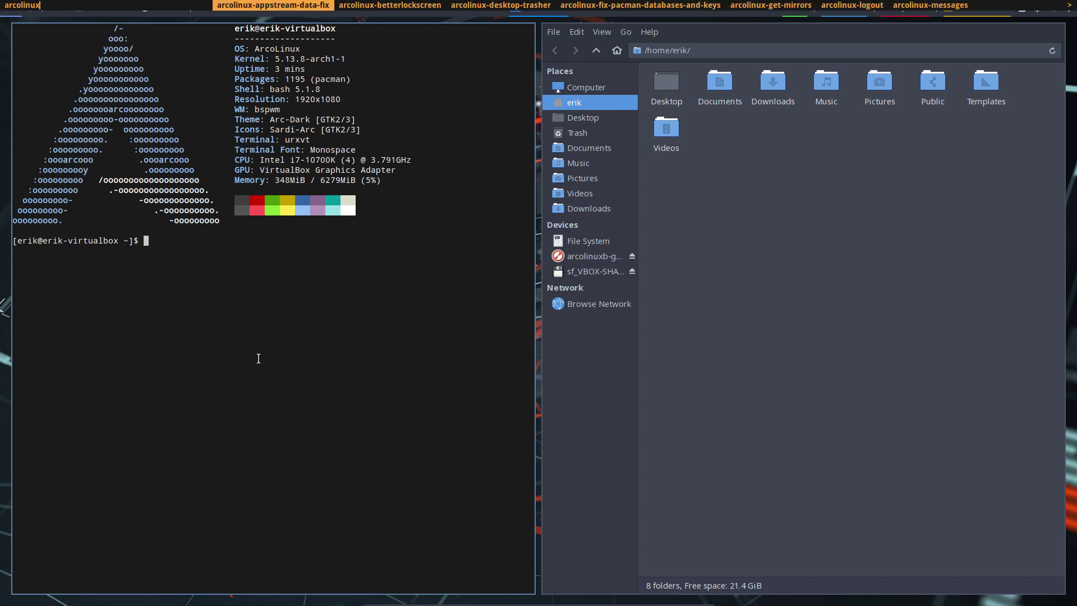
type("x")
key("Escape")
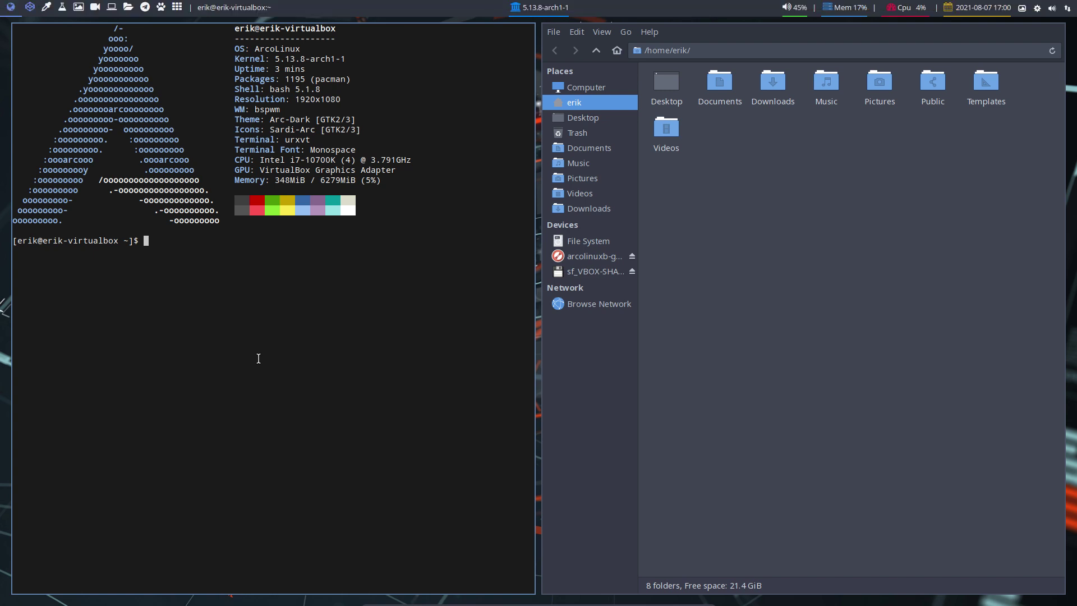
Step: Launch arcolinux-desktop-trasher, authenticating with the account password, and close the terminal to give its window more room
key("super+shift+d")
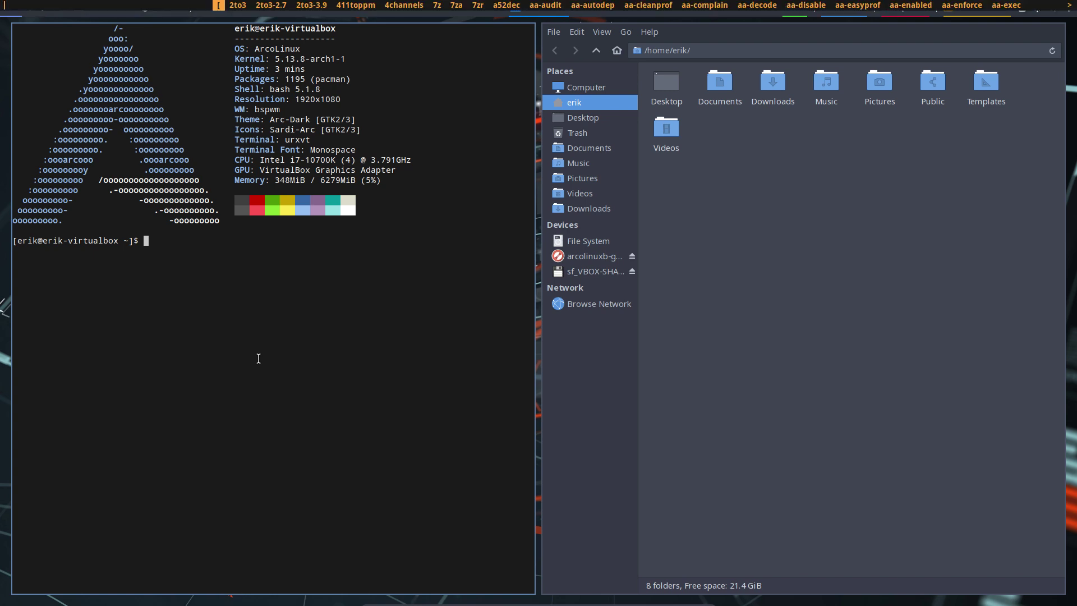
type("arcolinux")
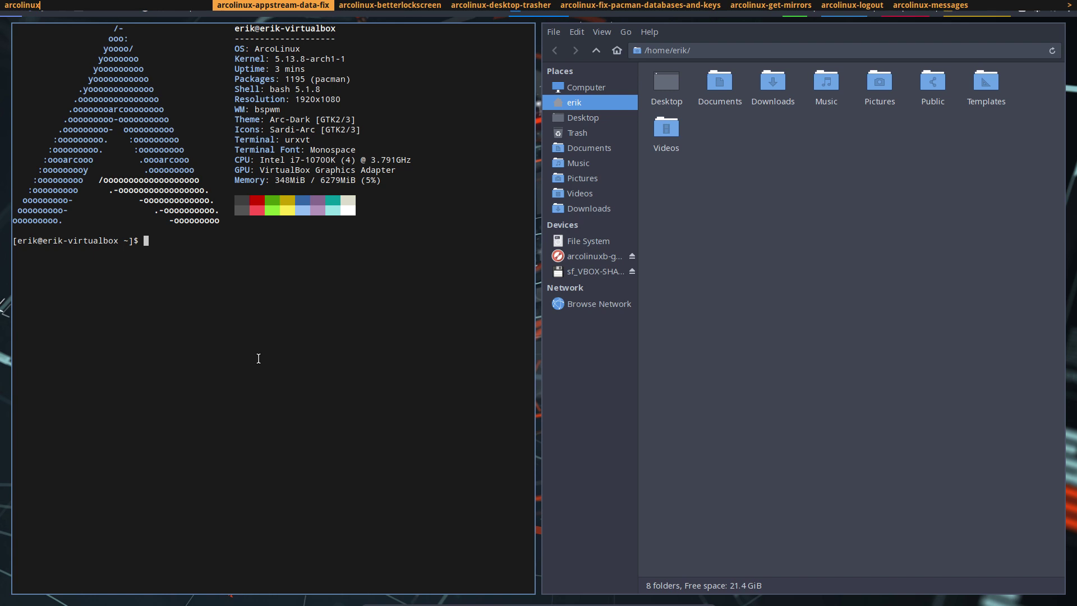
type("-de")
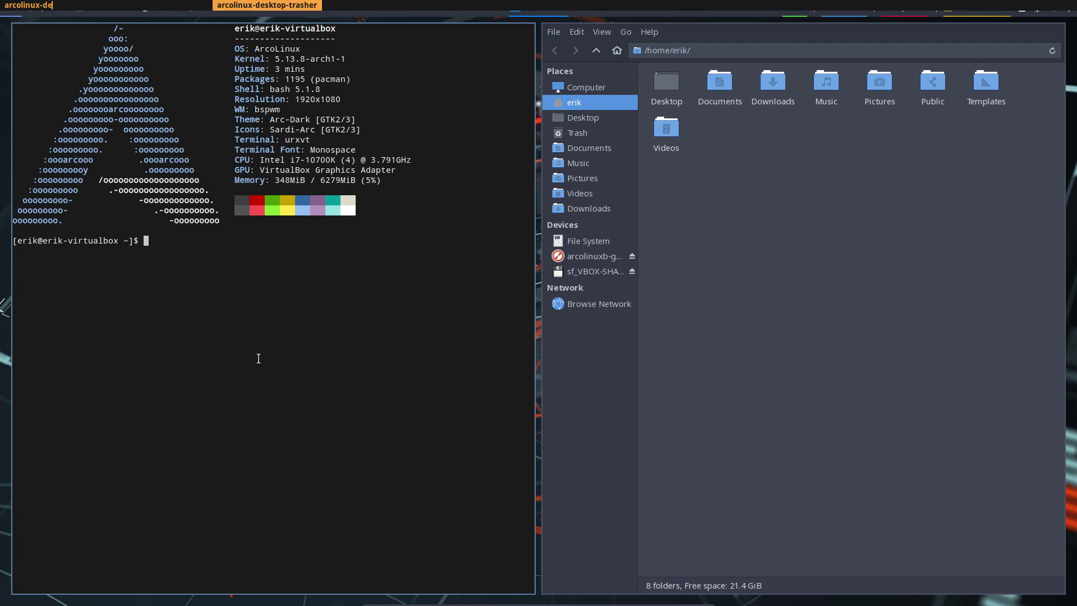
key("Return")
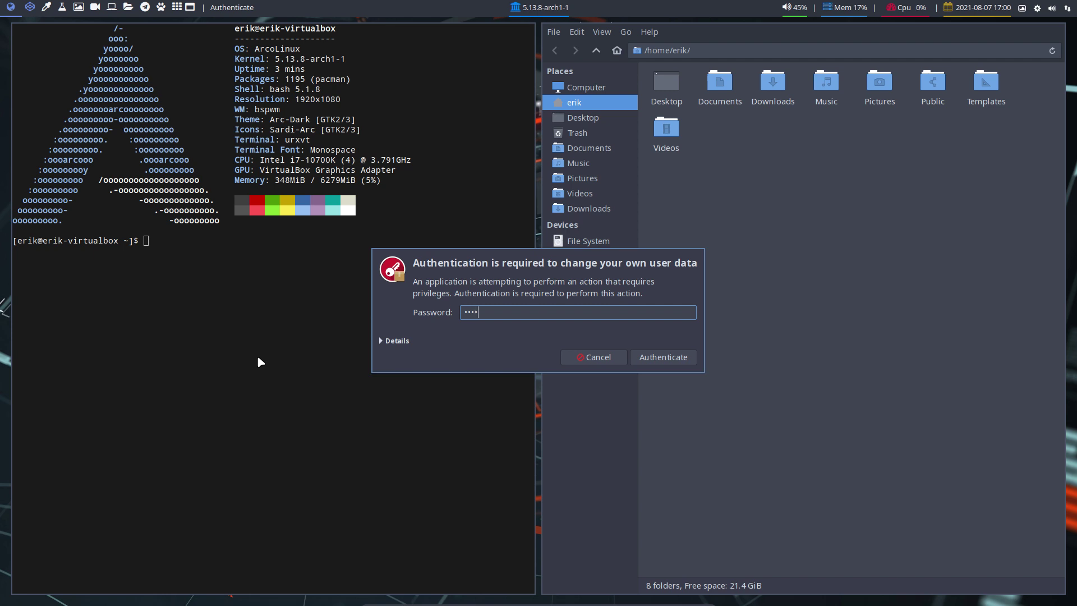
key("Return")
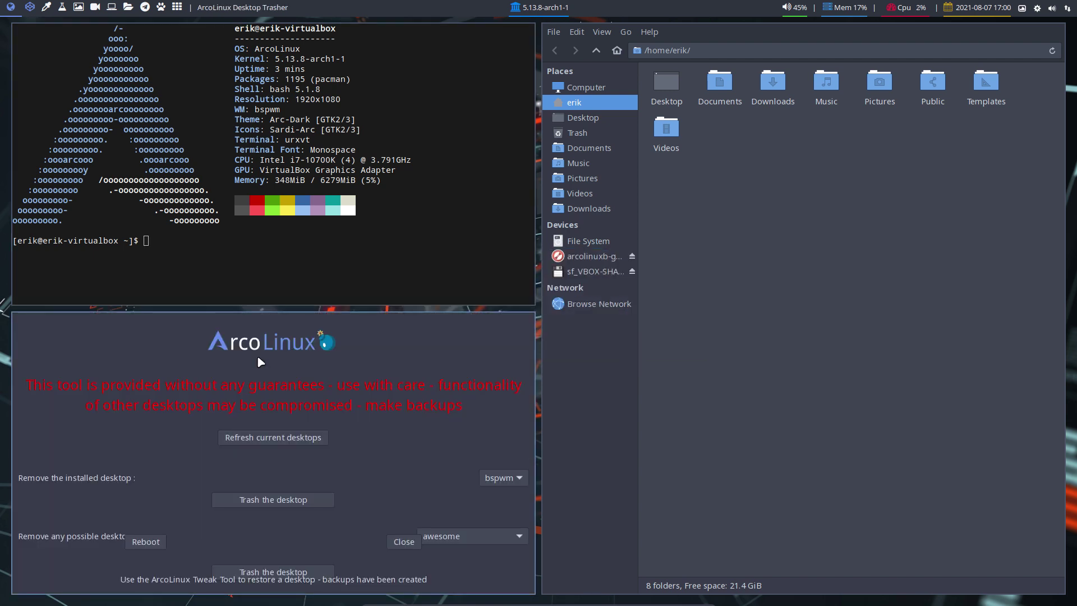
key("super+q")
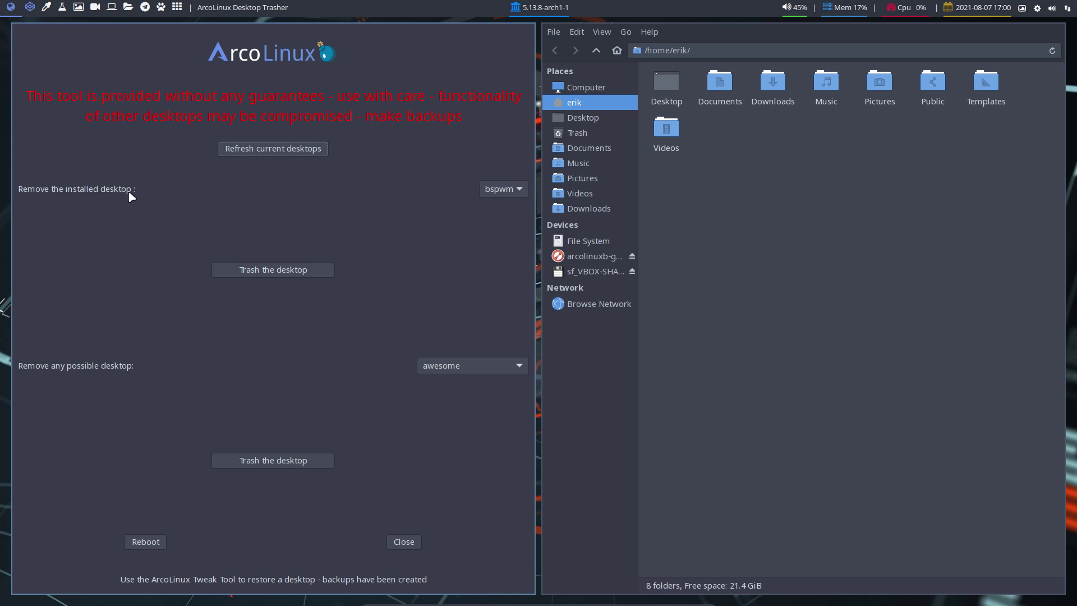
Step: Review which desktops are offered for removal as installed and as any possible desktop, leaving bspwm and awesome selected
left_click(504, 191)
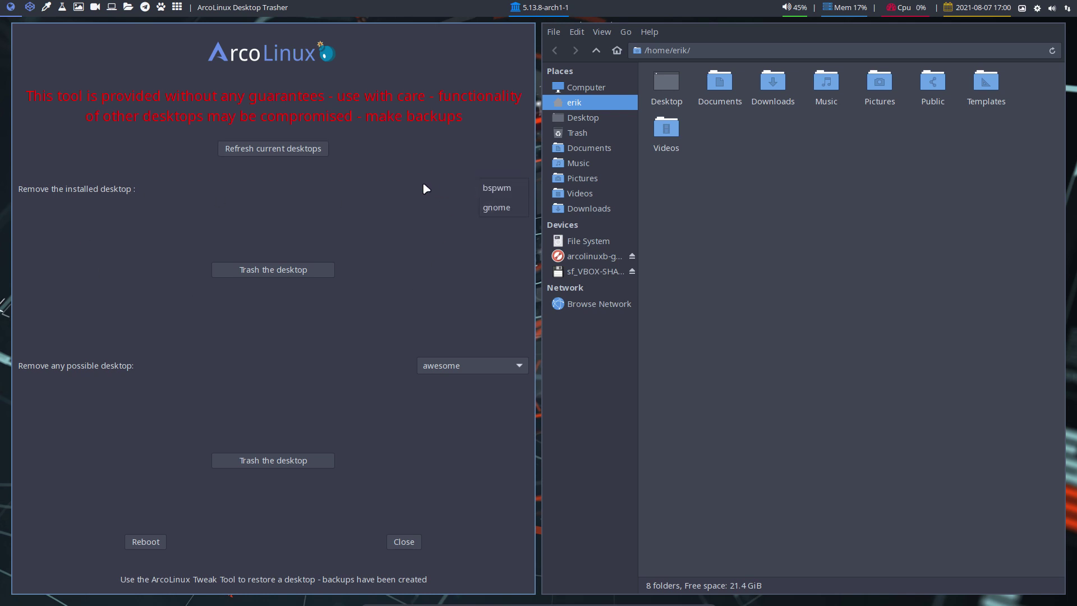
left_click(386, 182)
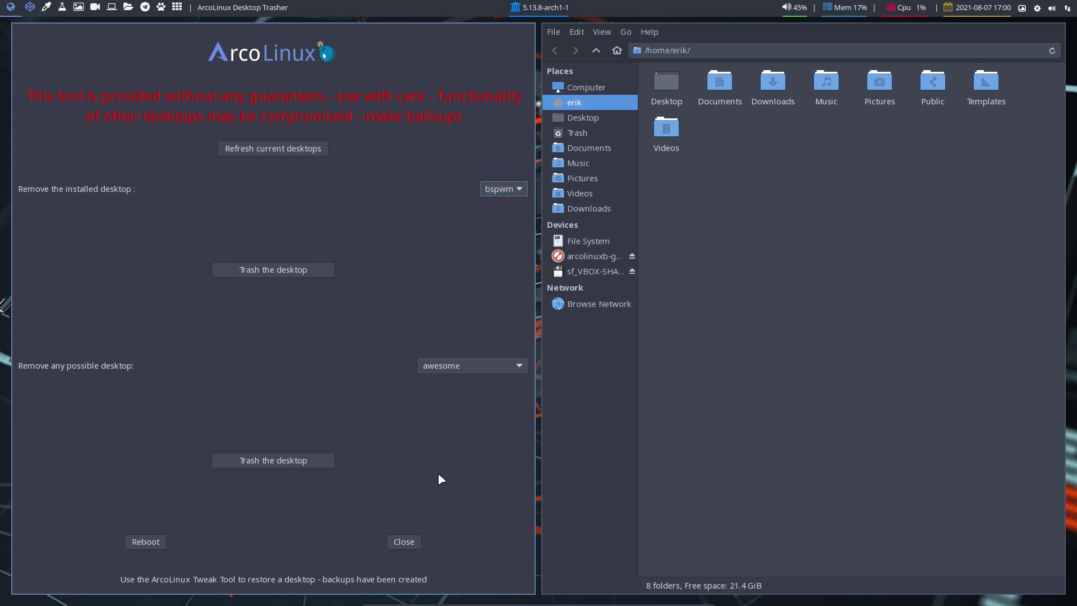
left_click(483, 368)
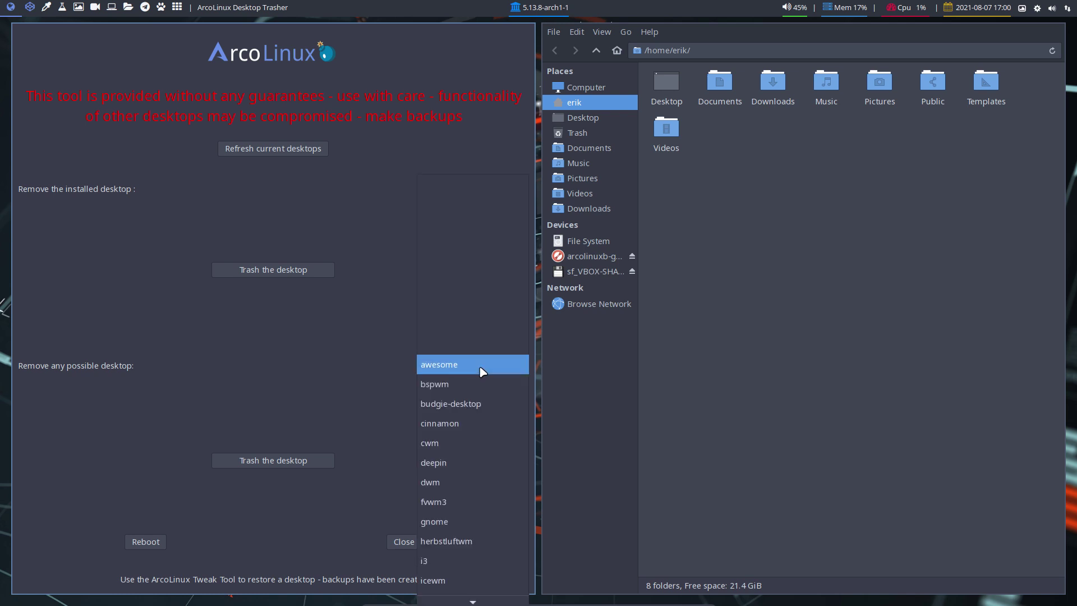
scroll(484, 390, "down", 5)
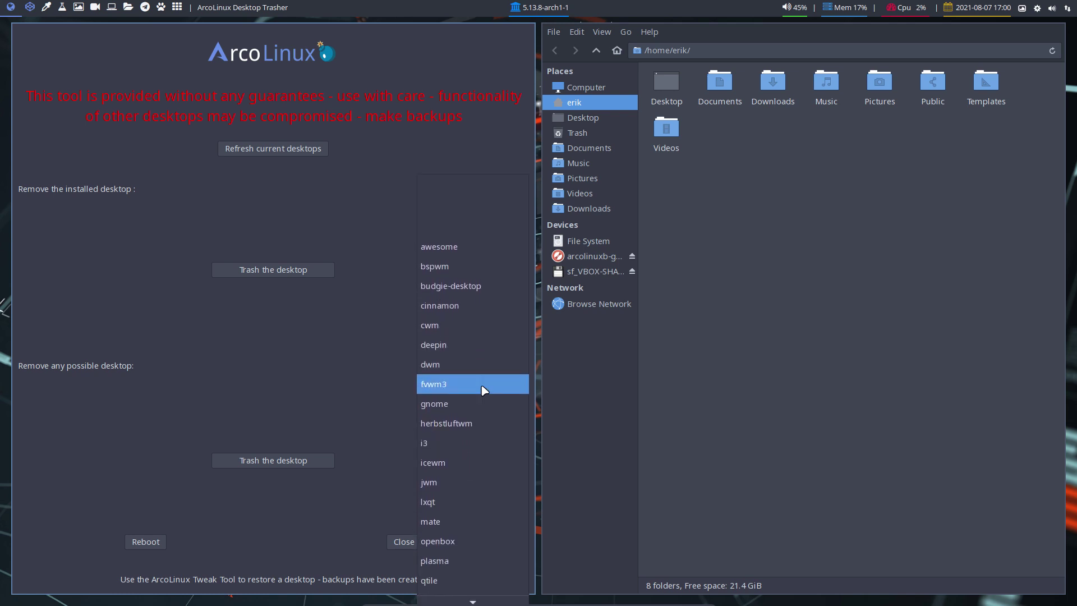
left_click(247, 378)
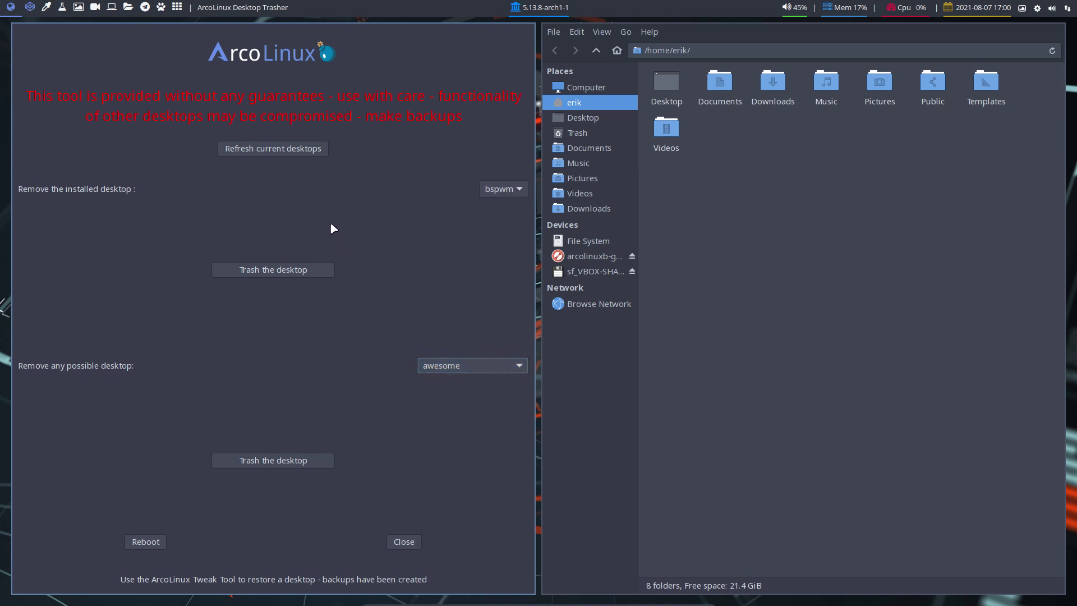
left_click(472, 367)
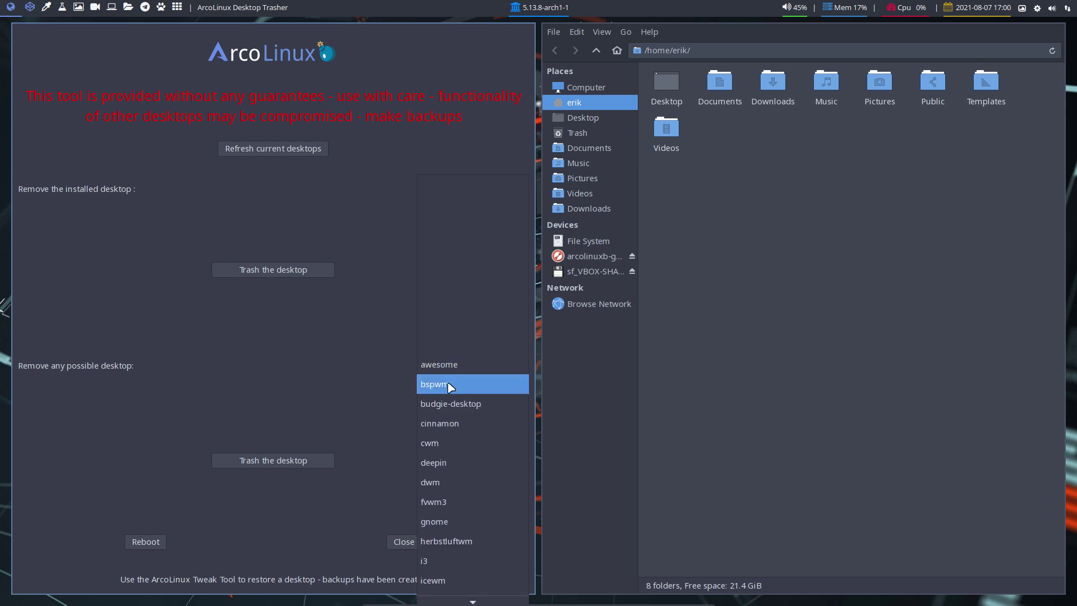
left_click(313, 380)
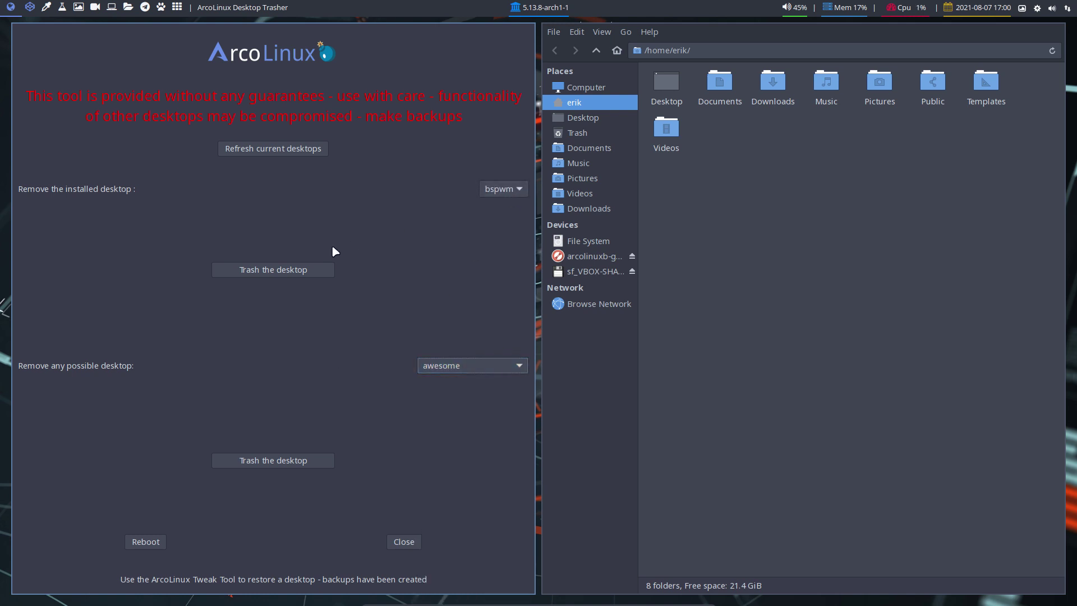
Step: Trash the installed bspwm desktop
left_click(299, 270)
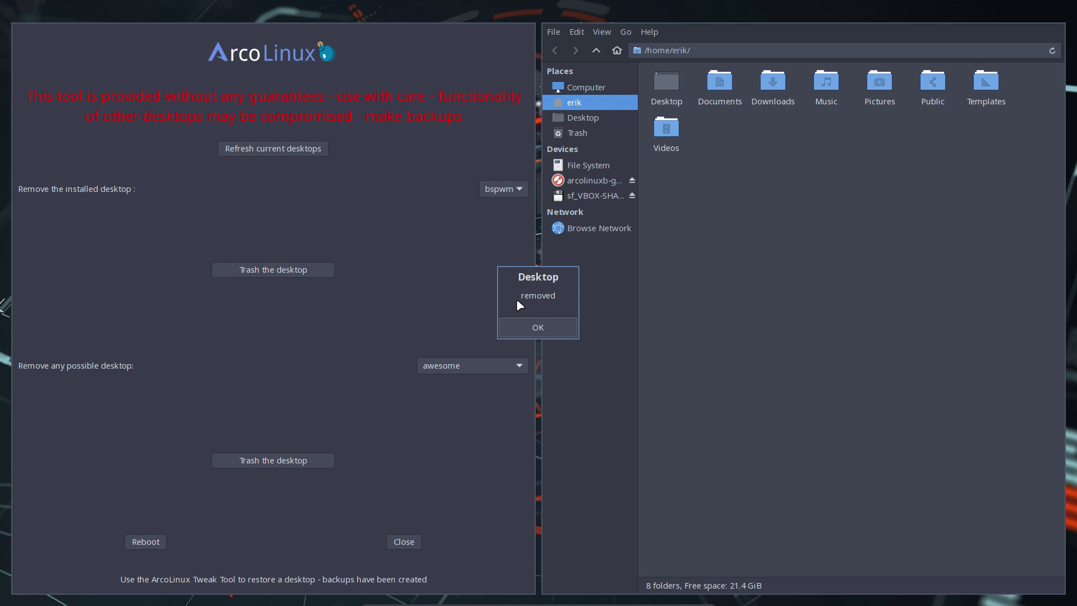
Step: Acknowledge the desktop removal and log out of the current session
left_click(556, 328)
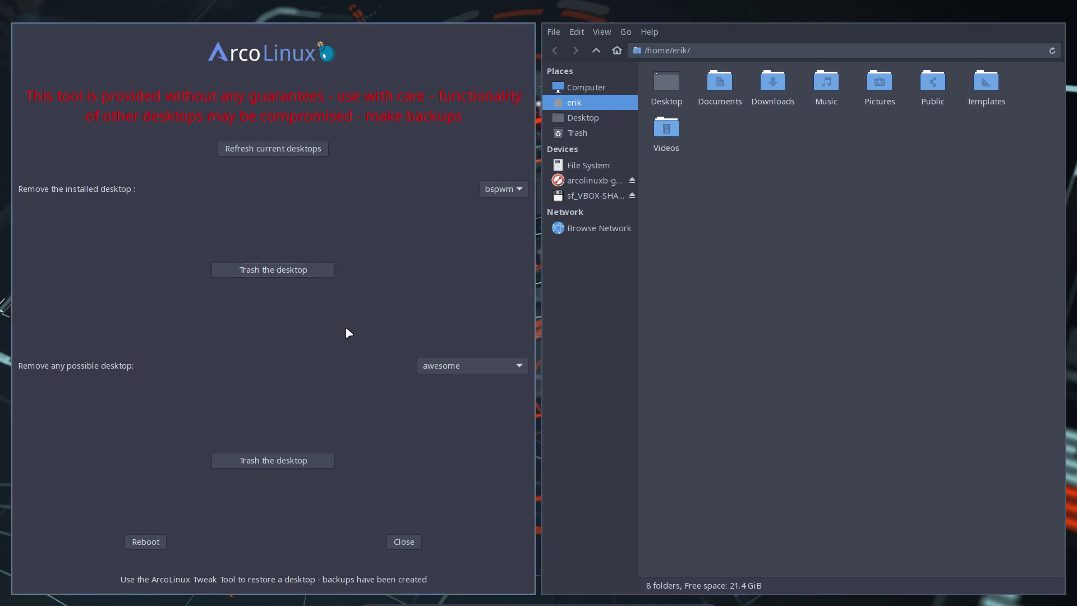
key("super+x")
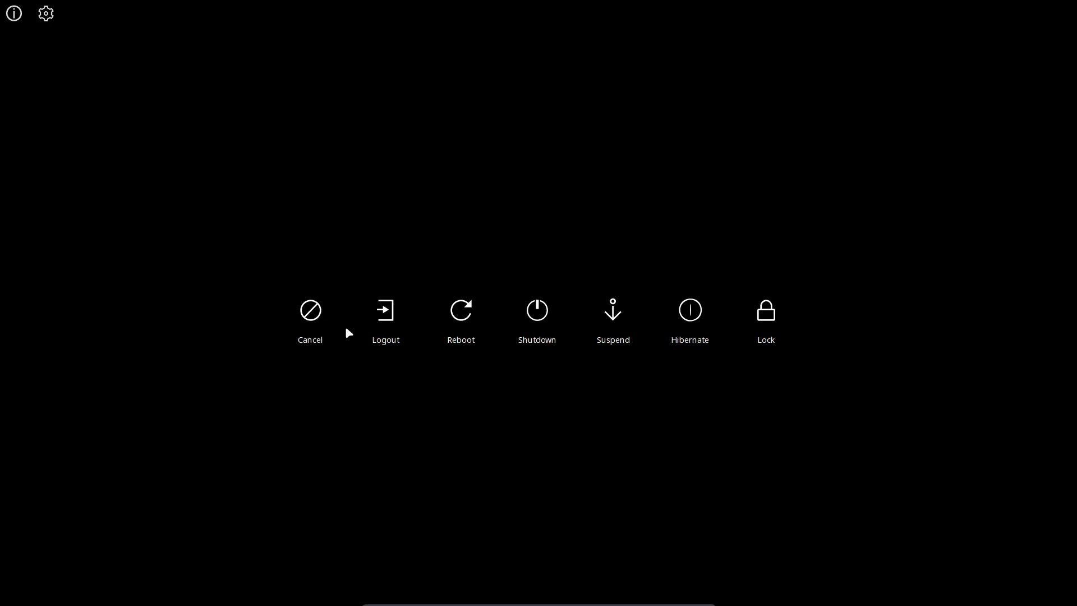
left_click(386, 314)
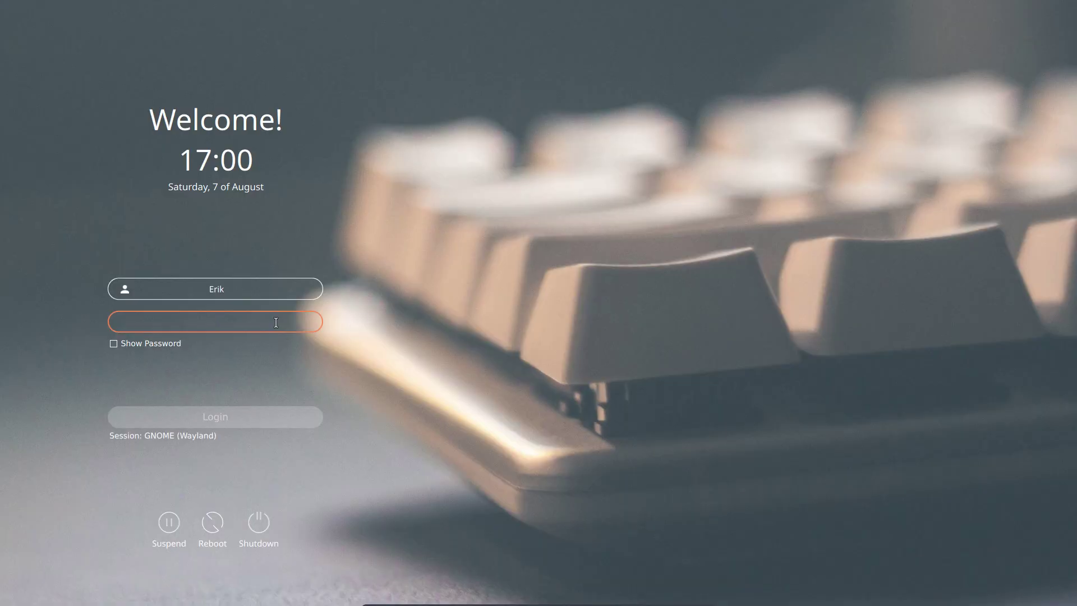
Step: Choose the GNOME on Xorg session on the login screen and log in with the account password
left_click(179, 436)
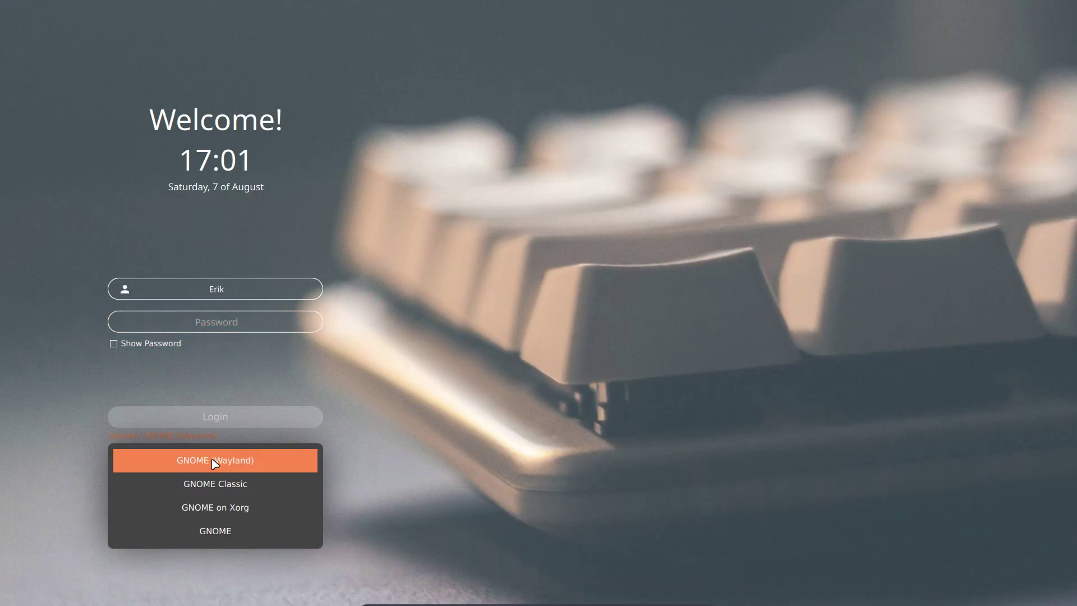
left_click(221, 508)
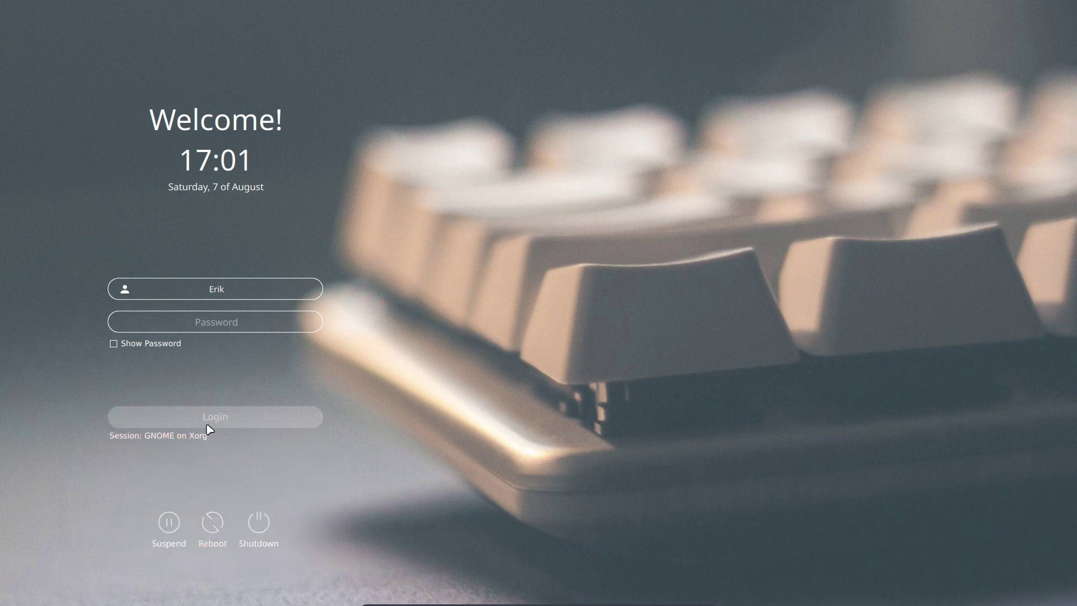
left_click(180, 328)
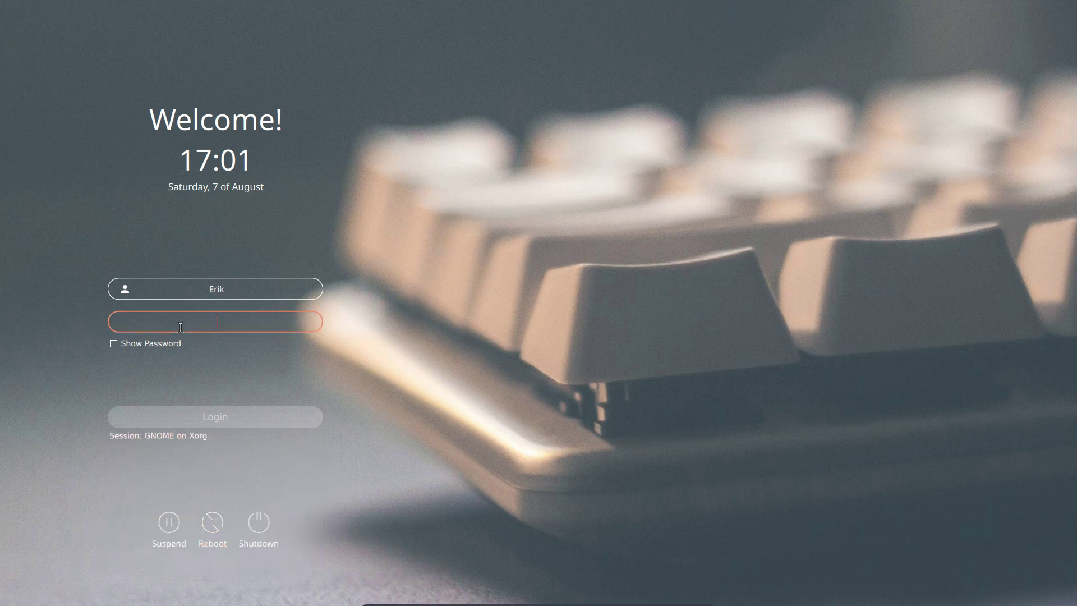
type("••••")
key("Return")
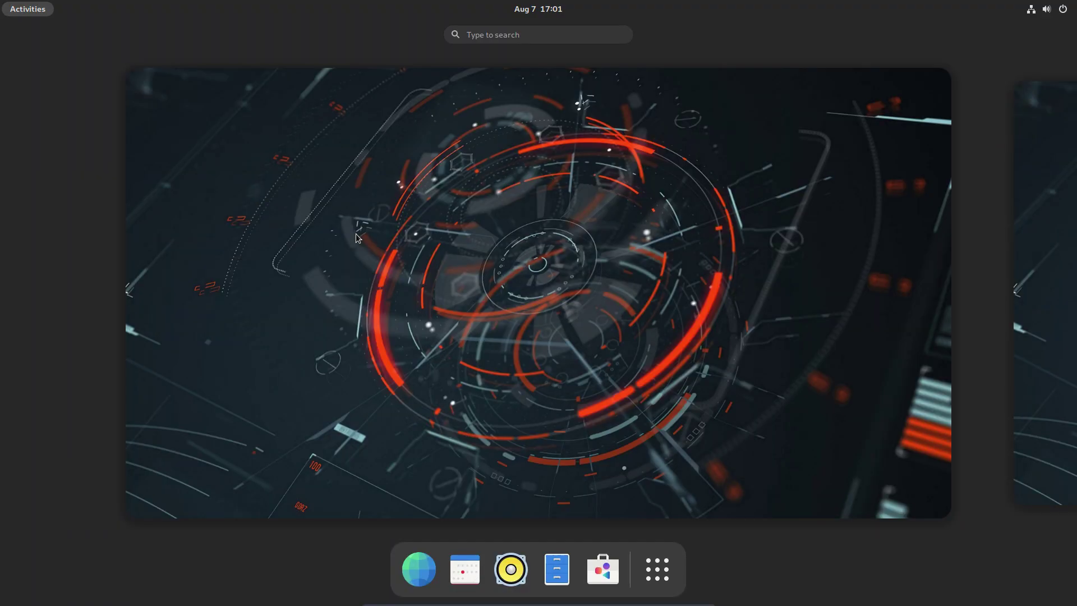
Step: Leave the Activities overview and quit the ArcoLinux Welcome App
left_click(685, 388)
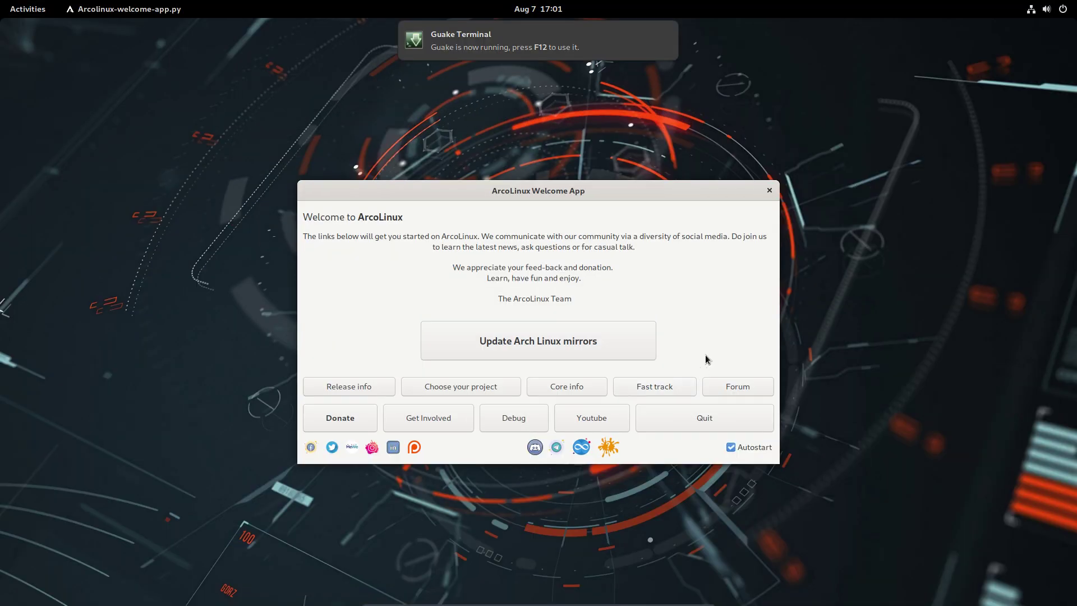
left_click_drag(515, 197, 502, 180)
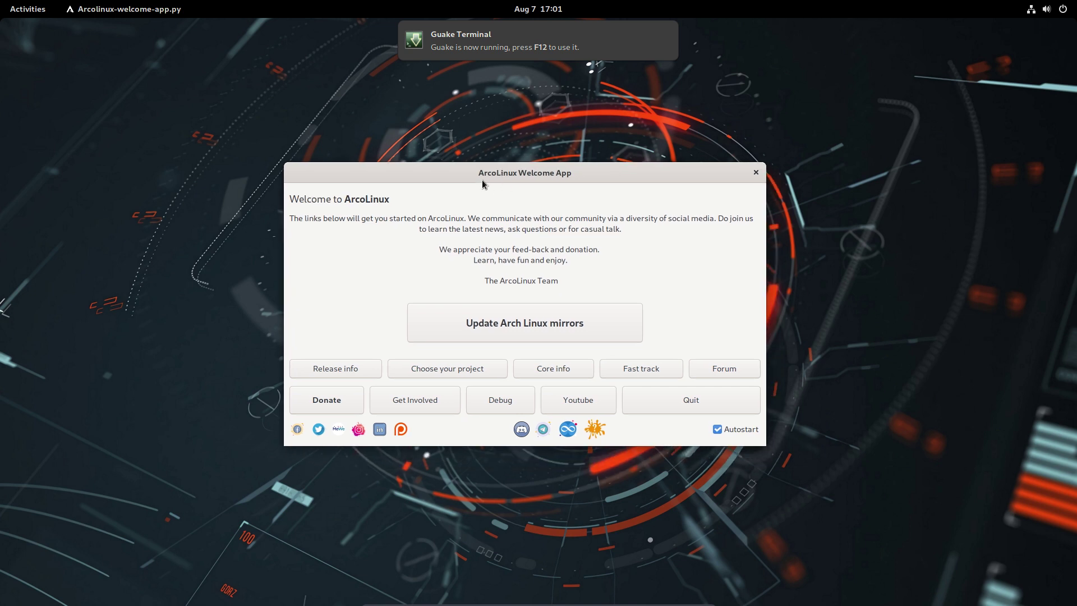
left_click(687, 402)
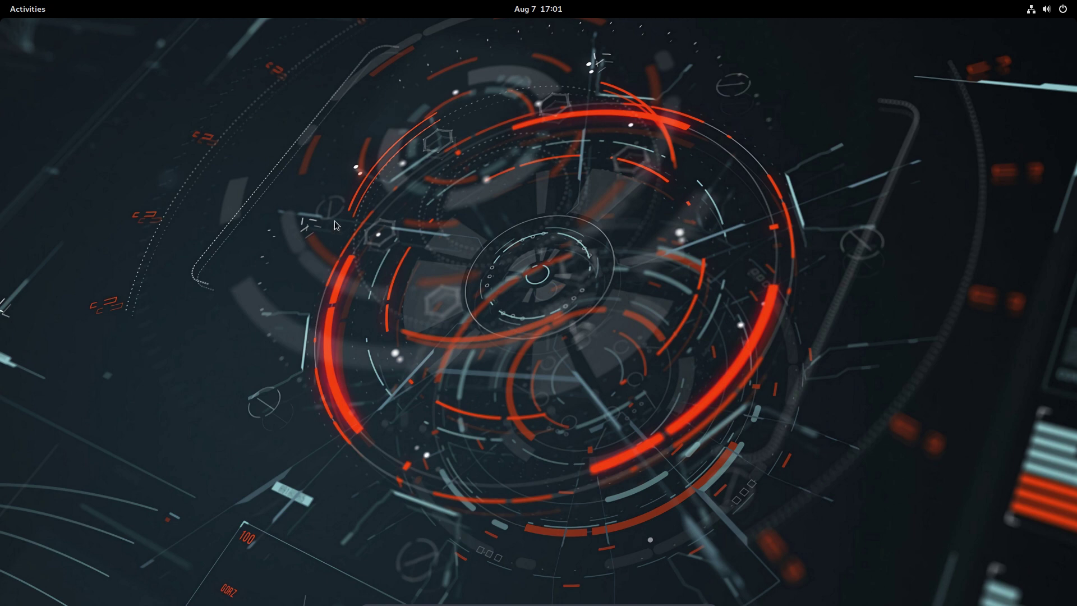
Step: Search for "arcol", open ArcoLinux Tweak Tool with the account password, and agree to remove its lock file
left_click(27, 8)
type("arc")
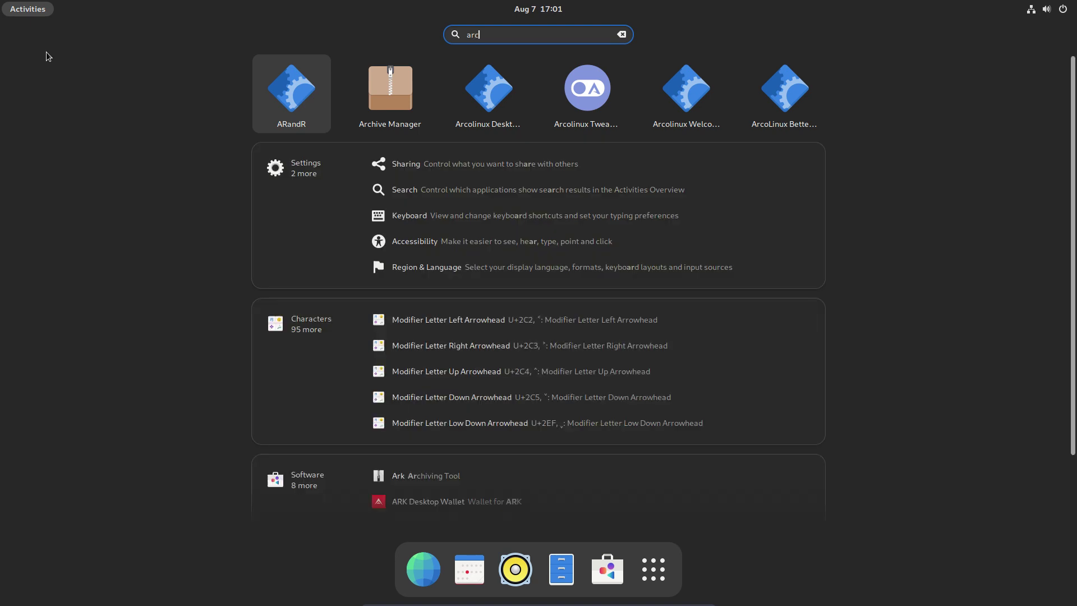
type("ol")
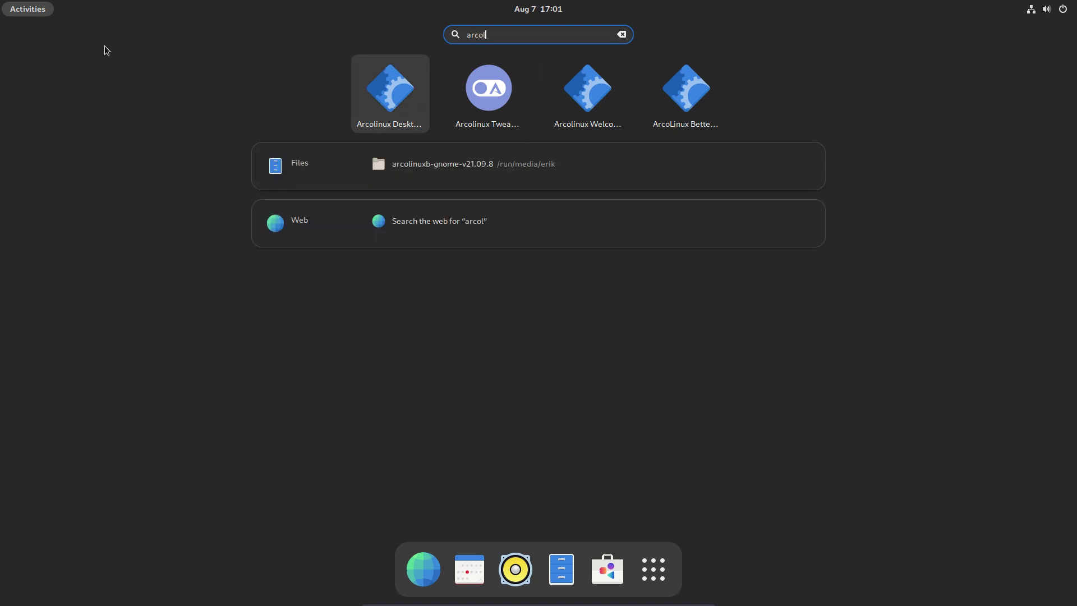
left_click(488, 78)
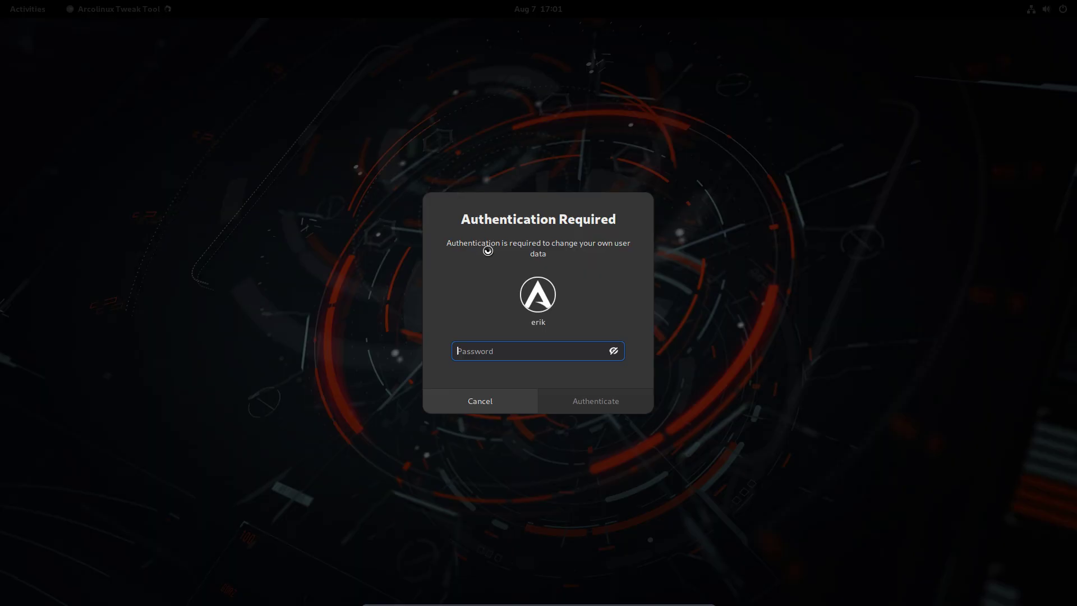
type("*****")
key("Return")
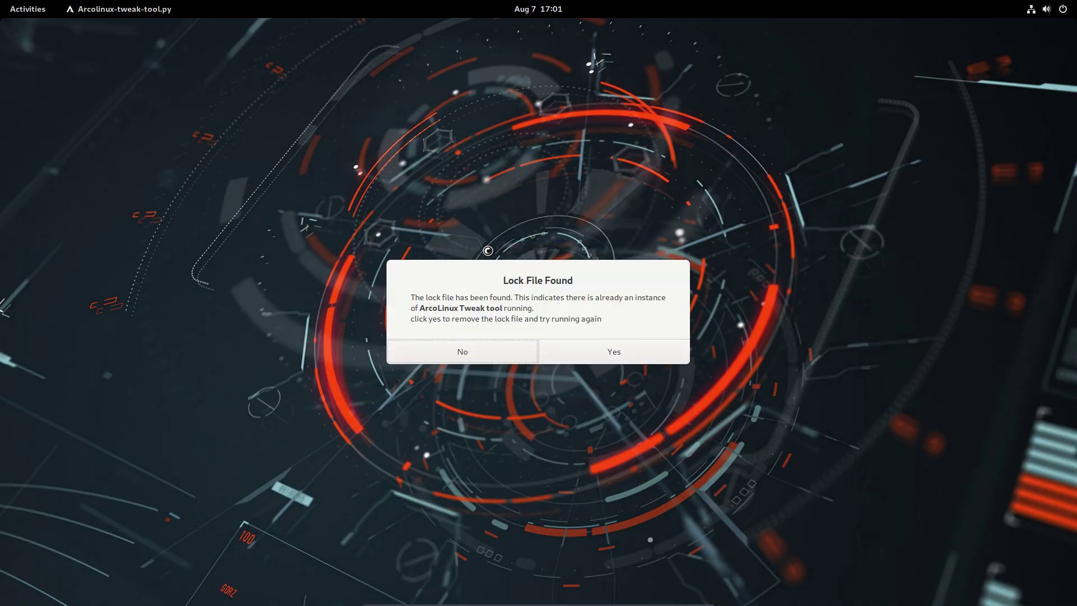
left_click(617, 356)
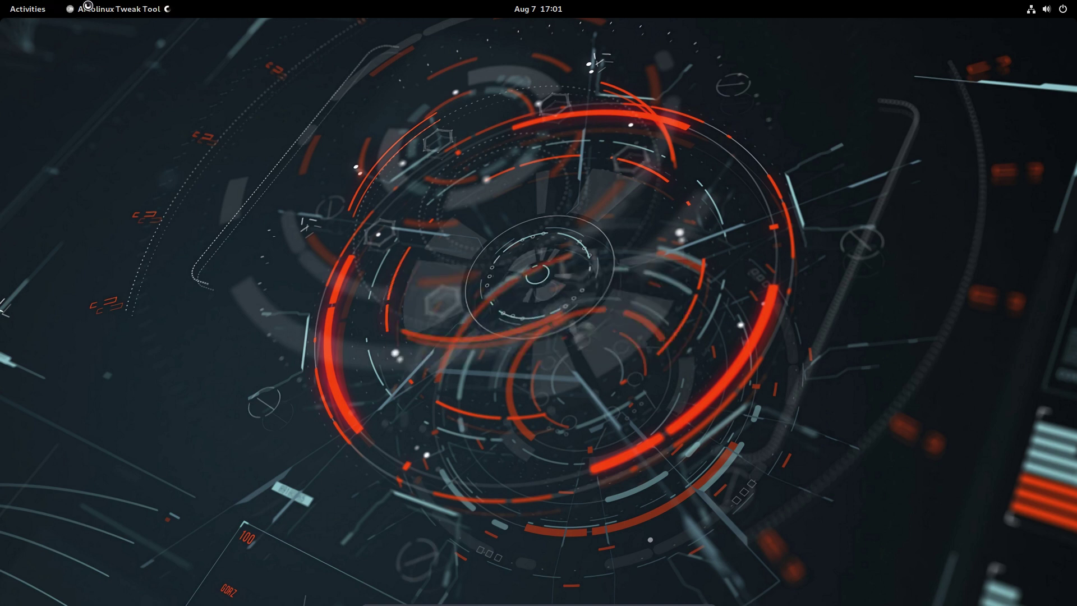
Step: Relaunch ArcoLinux Tweak Tool from the Activities search, authenticating with the account password
left_click(25, 8)
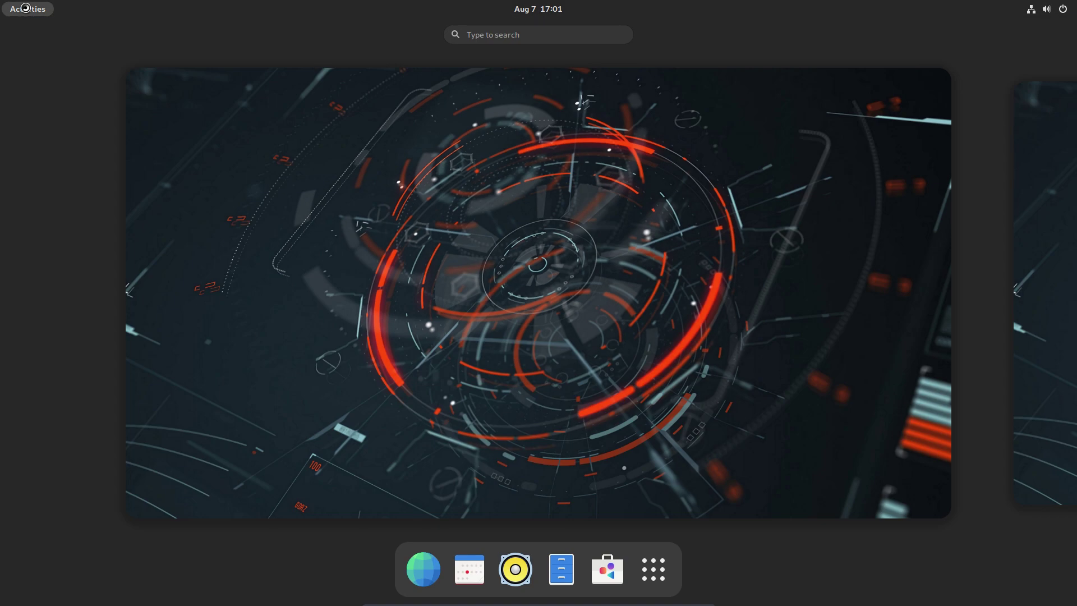
type("arcol")
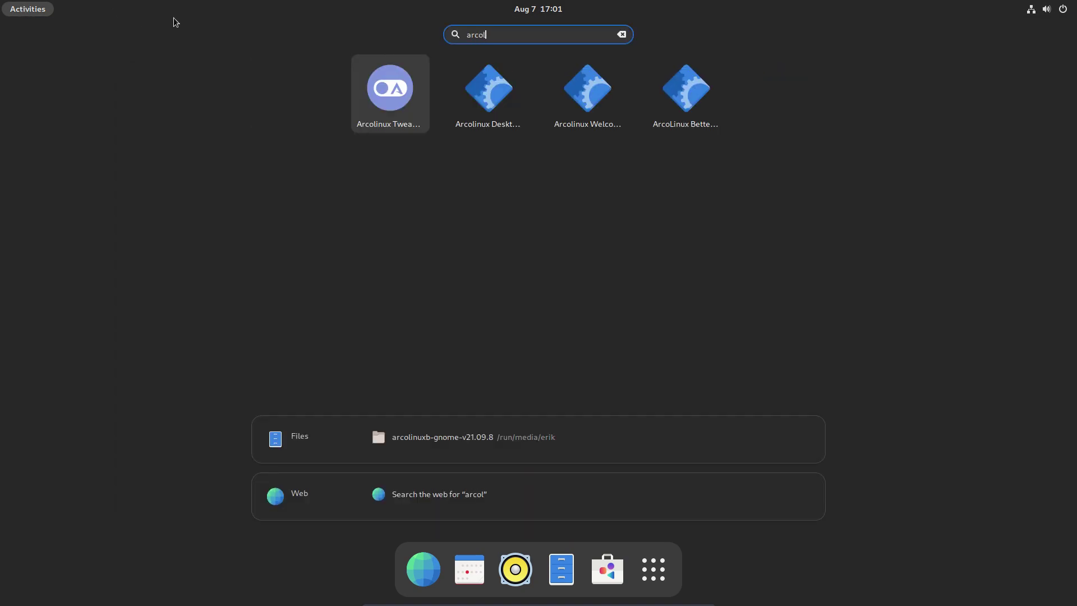
left_click(405, 83)
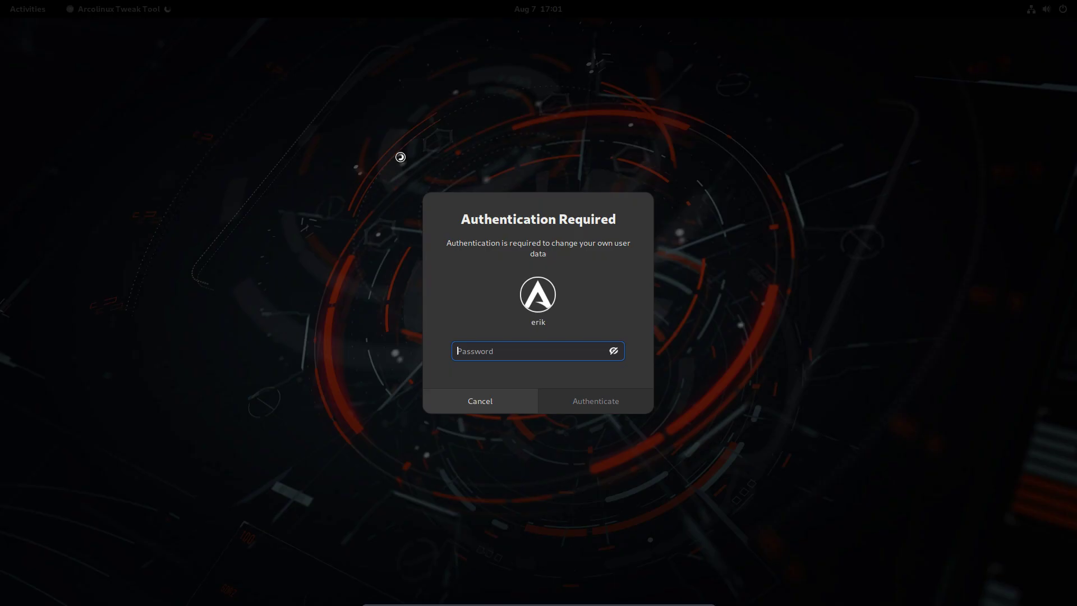
type("*****")
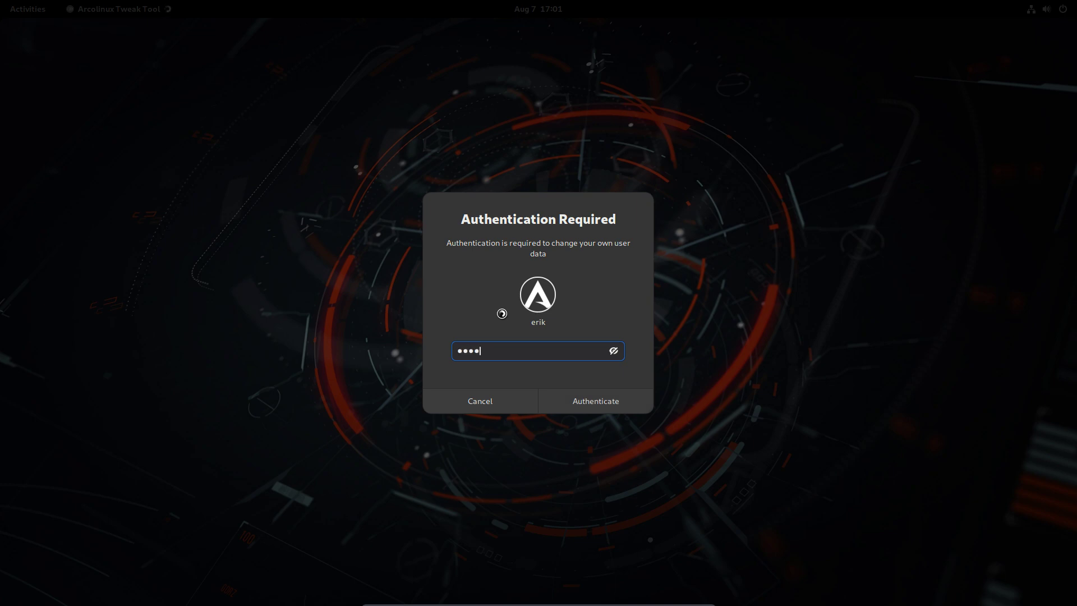
key("Return")
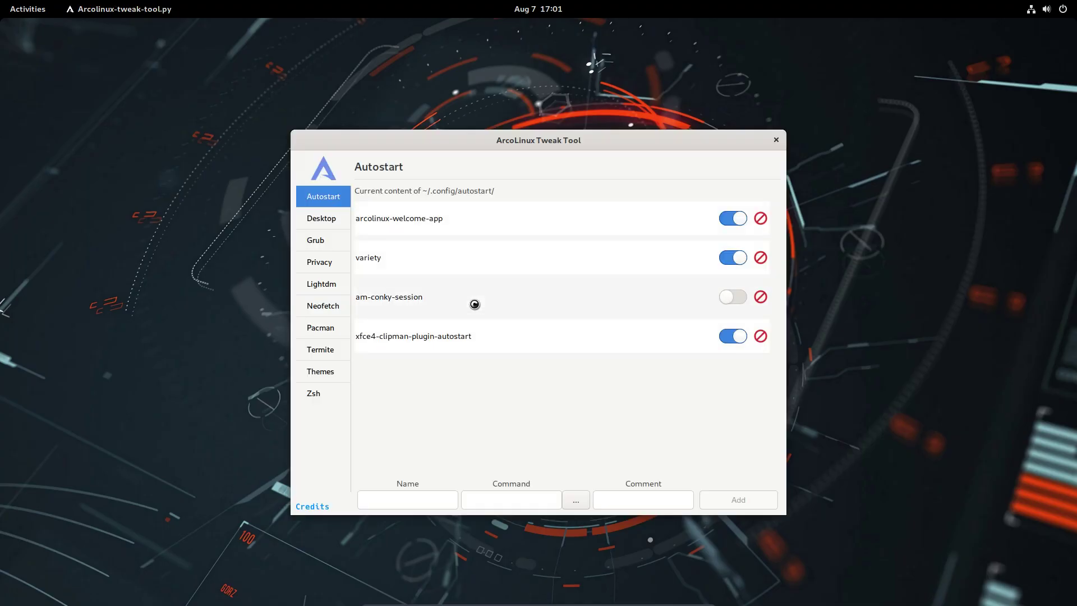
Step: Install the gnome desktop with the Tweak Tool's Desktop Installer
left_click(326, 221)
left_click(389, 212)
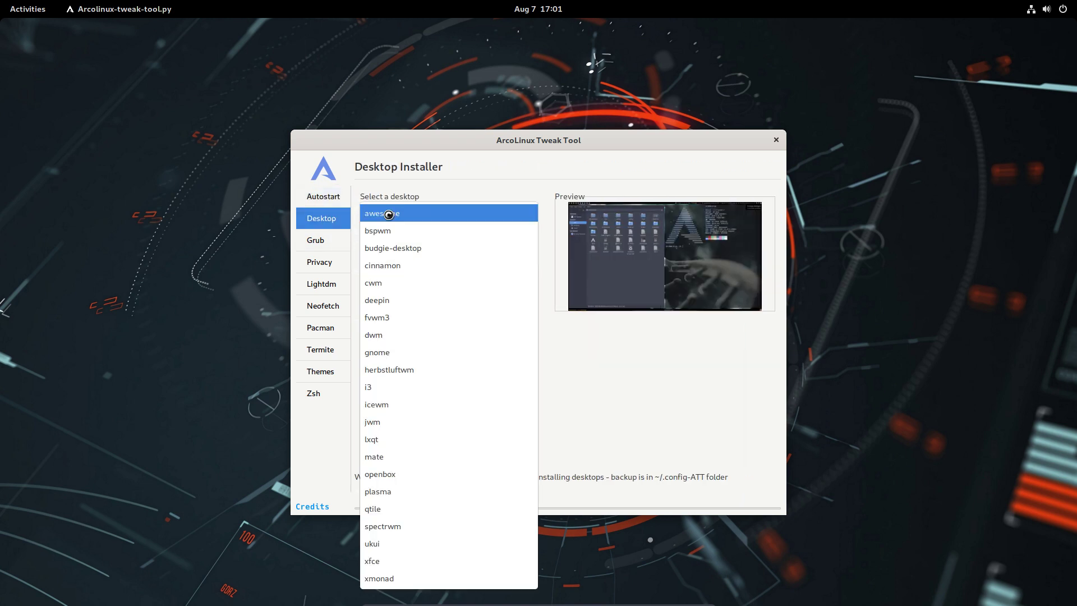
left_click(403, 350)
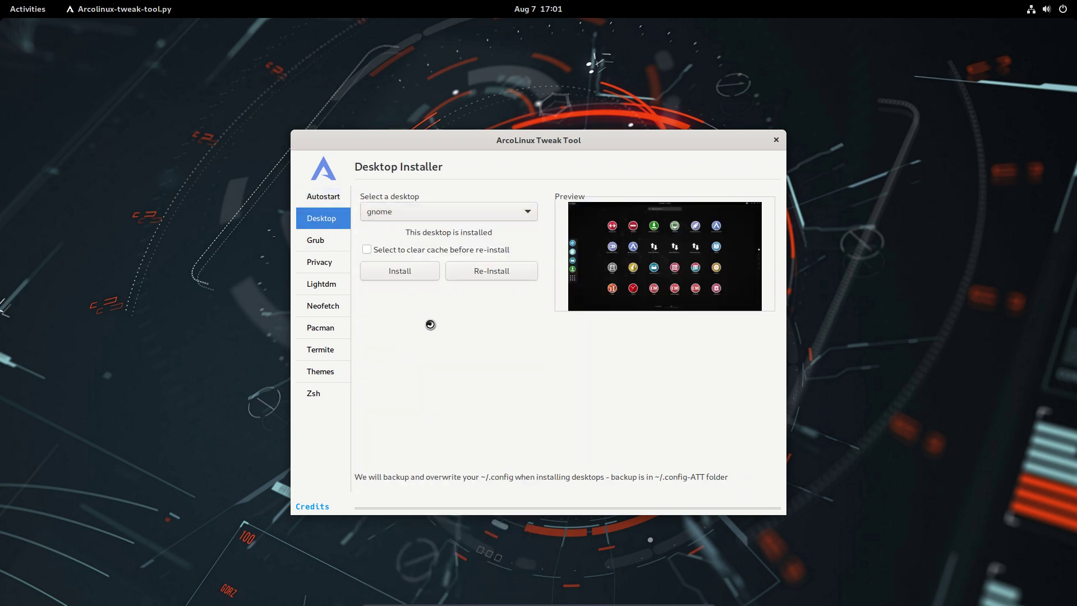
left_click(420, 271)
Step: Restart the system and boot the existing OS from the ArcoLinux boot menu
left_click(1063, 9)
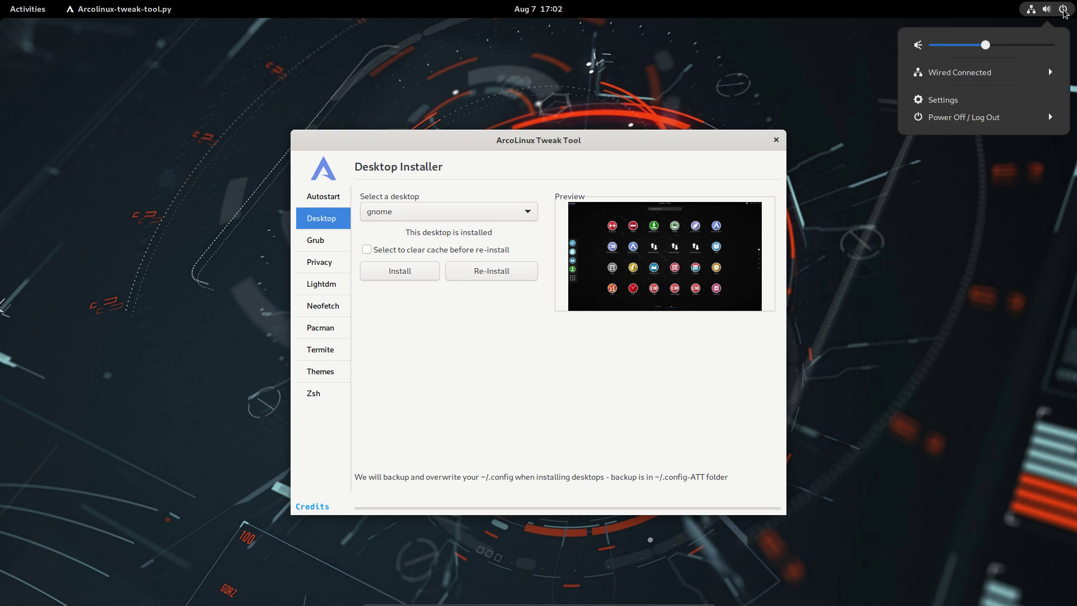
left_click(980, 119)
left_click(953, 153)
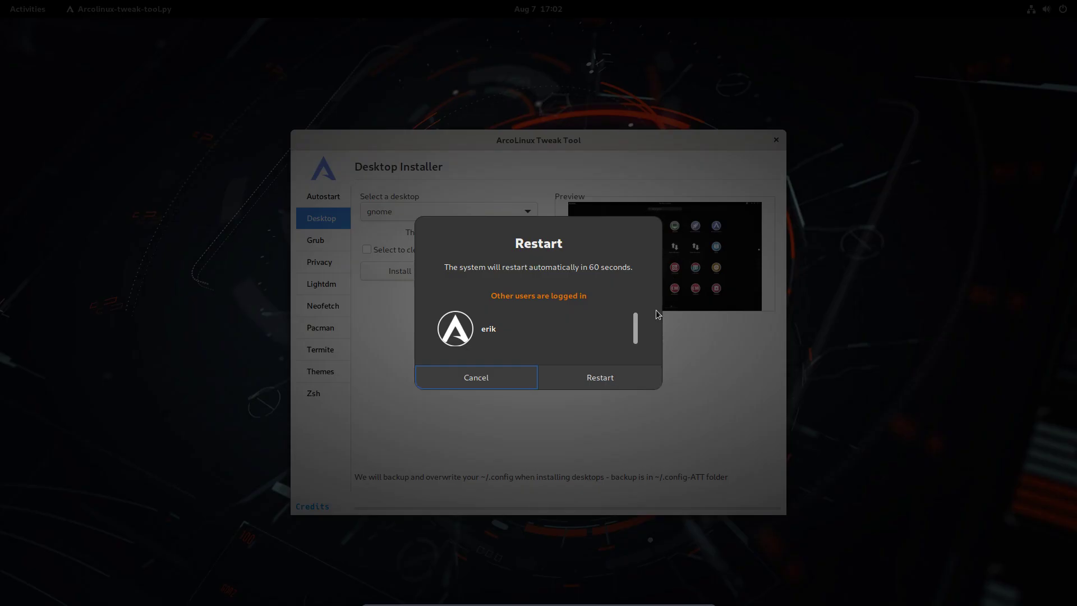
left_click(573, 375)
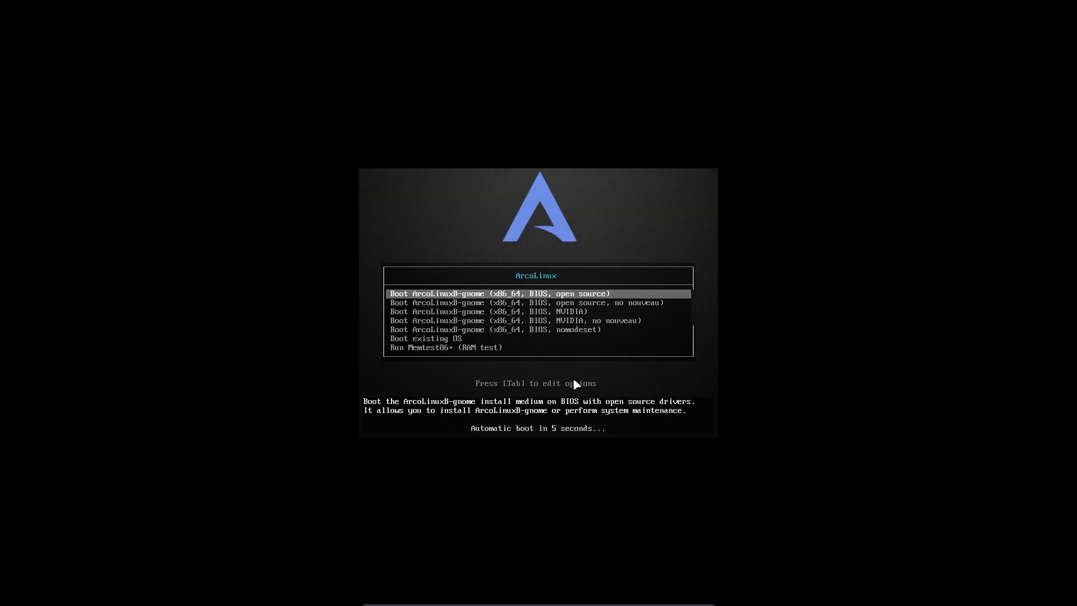
key("Down")
key("Down")
key("Down")
key("Down")
key("Return")
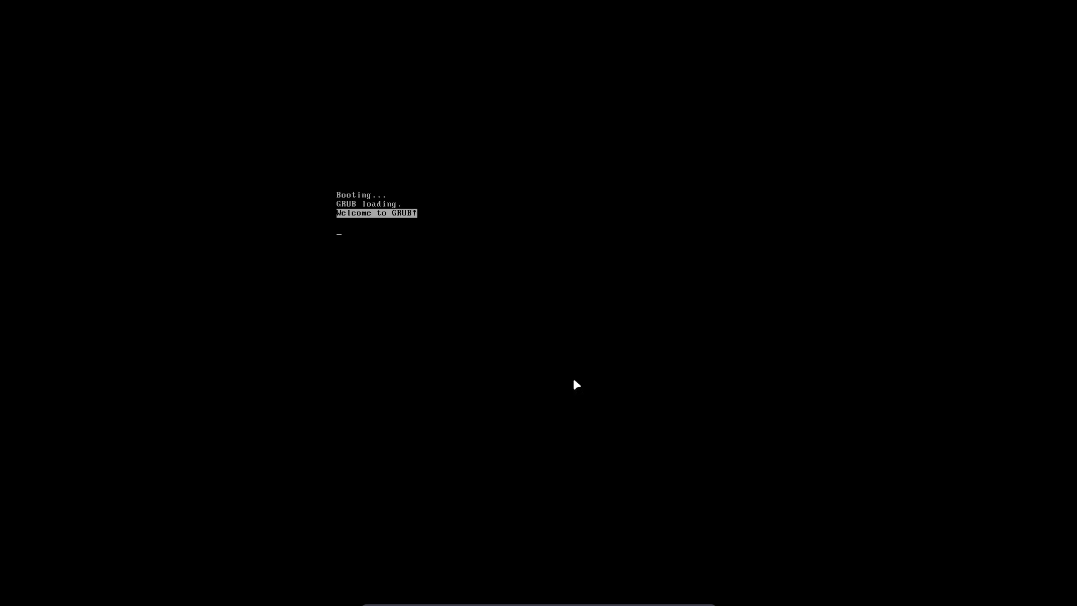
key("Return")
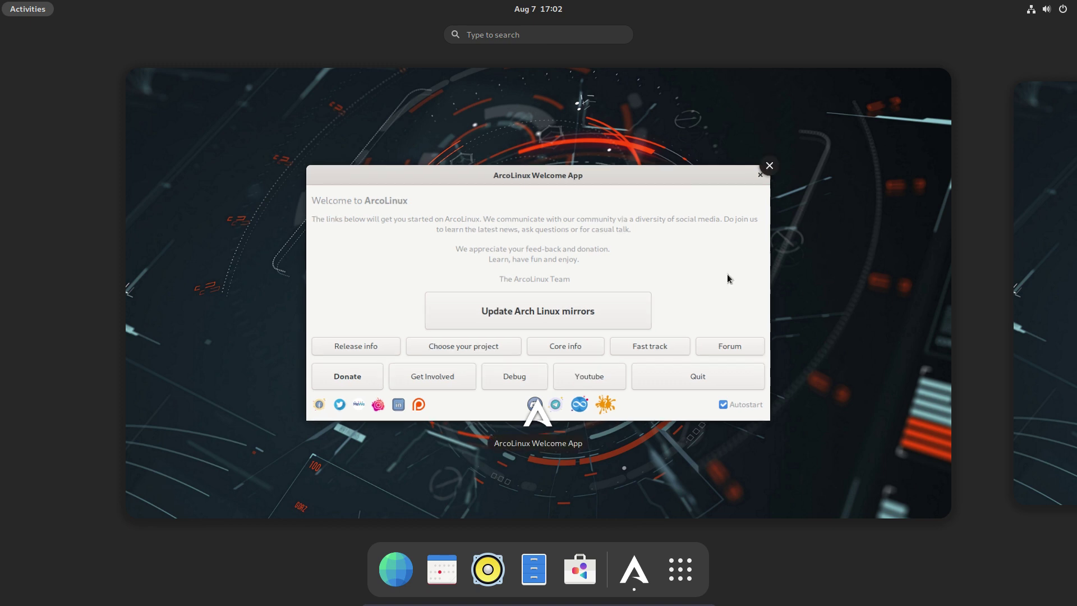
Step: Bring up the ArcoLinux Welcome App from the overview and quit it
left_click(724, 276)
left_click(728, 405)
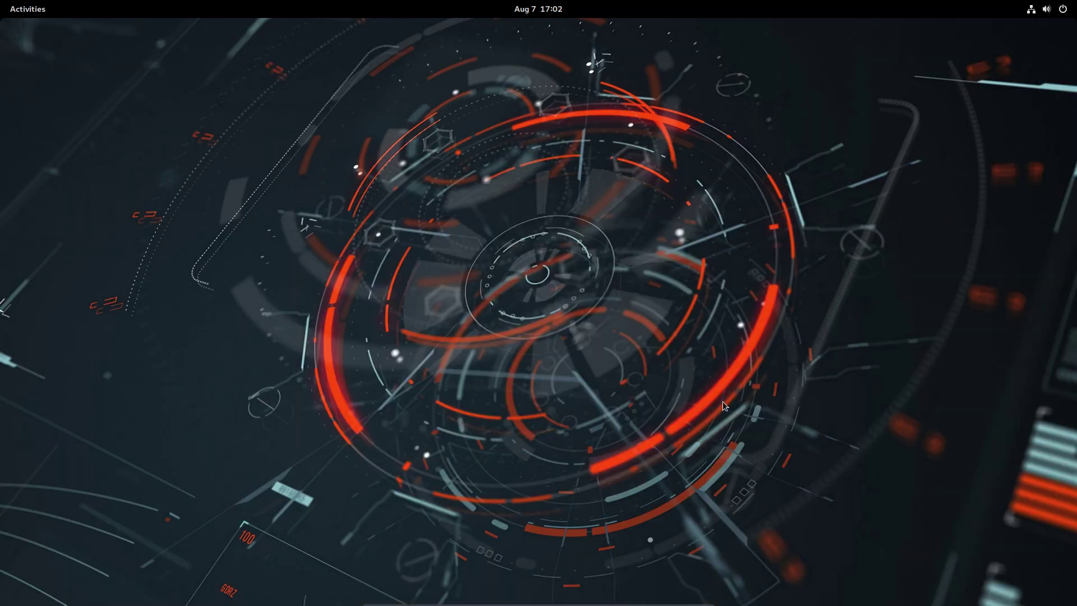
Step: Check the restarted GNOME desktop's Activities overview and application grid, returning to the empty desktop
left_click(27, 5)
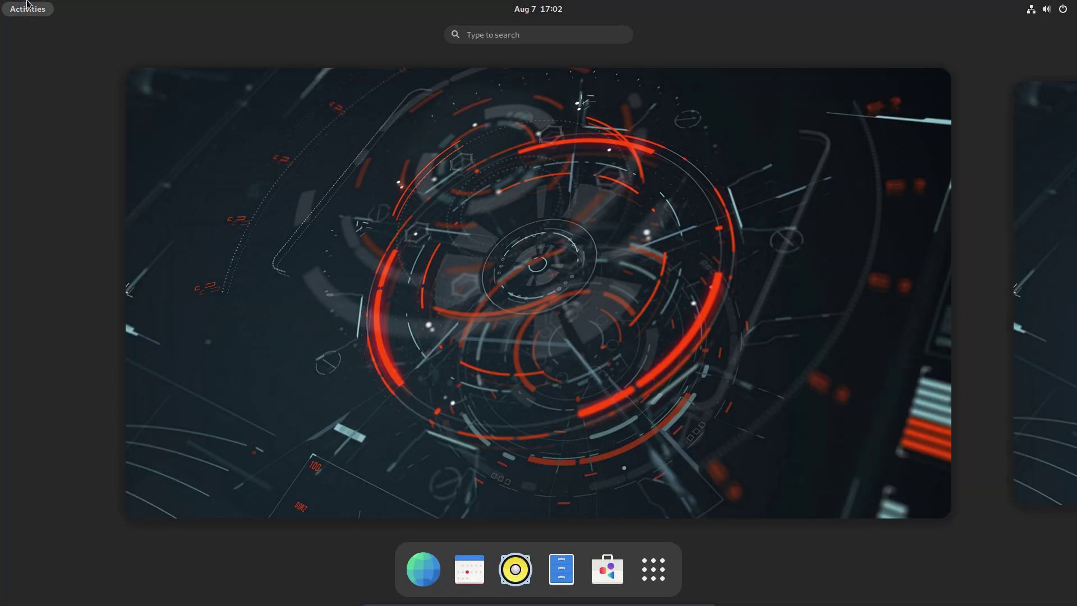
left_click(426, 321)
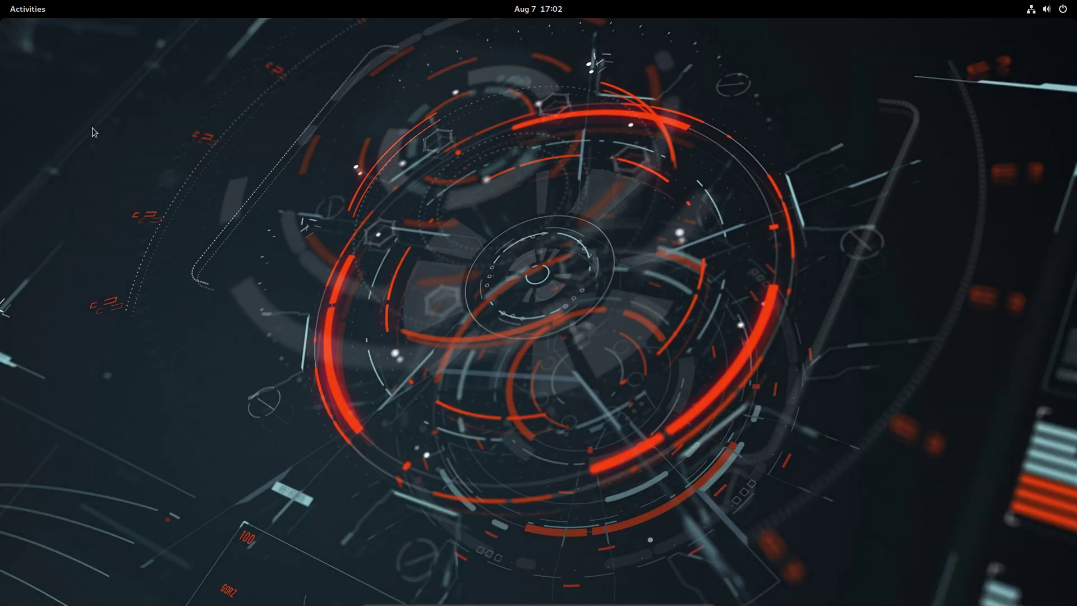
left_click(22, 10)
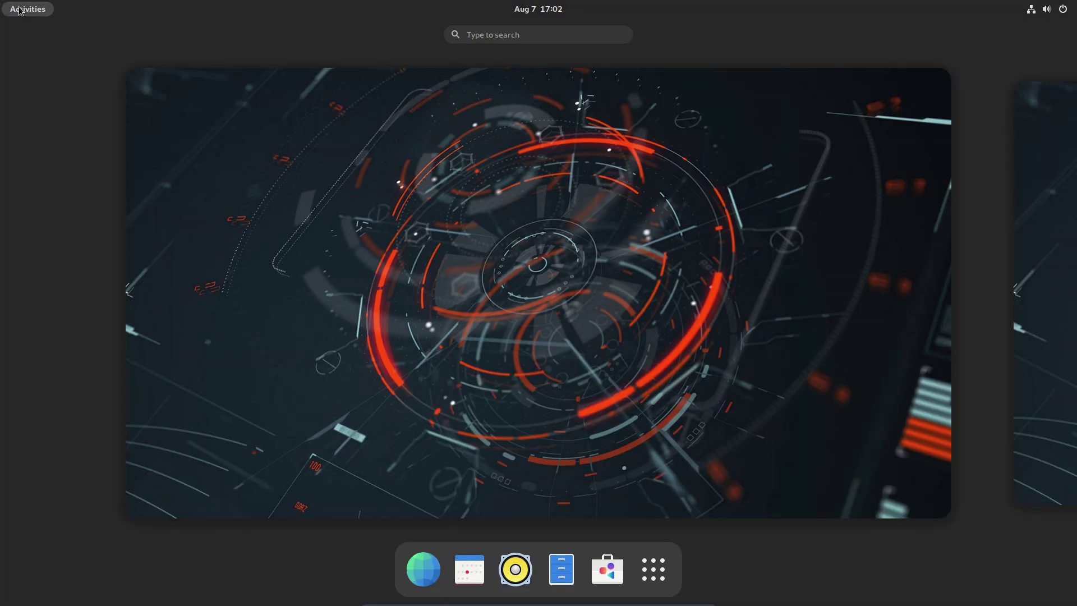
left_click(274, 259)
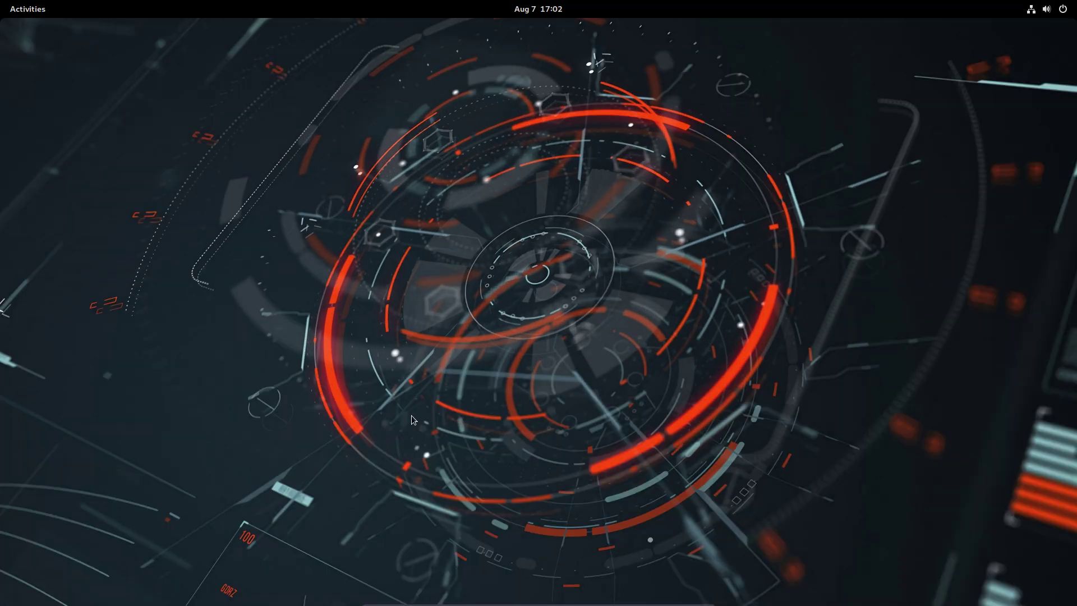
left_click(26, 9)
left_click(653, 572)
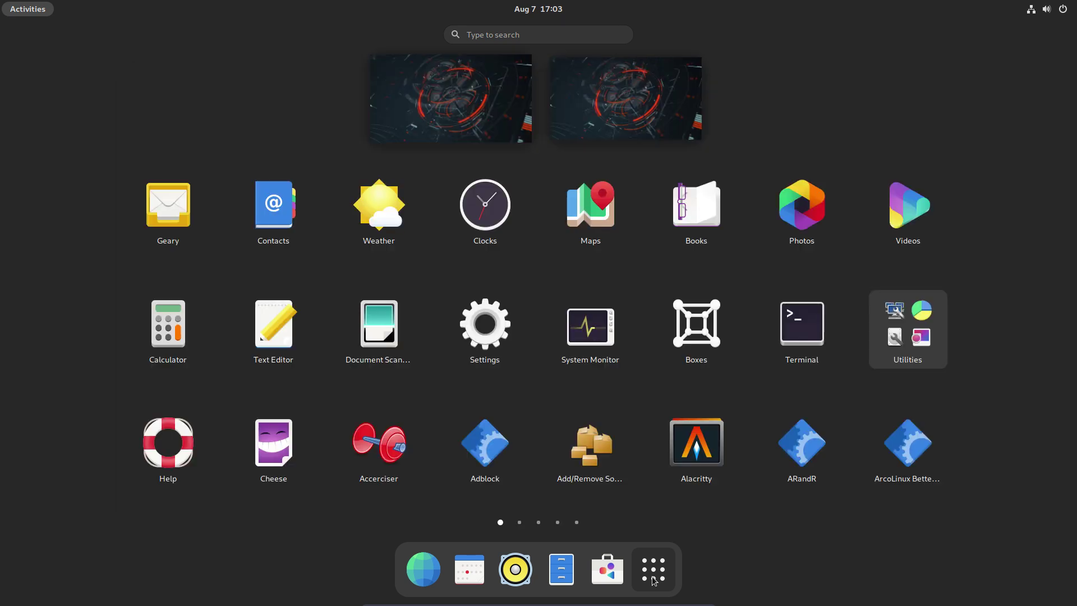
left_click(654, 578)
left_click(514, 388)
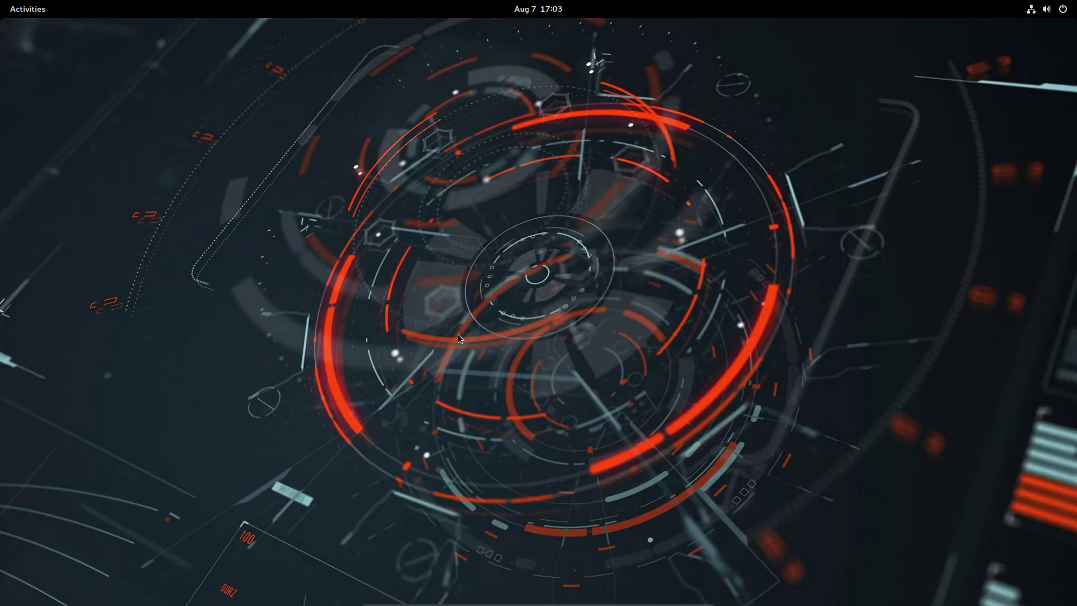